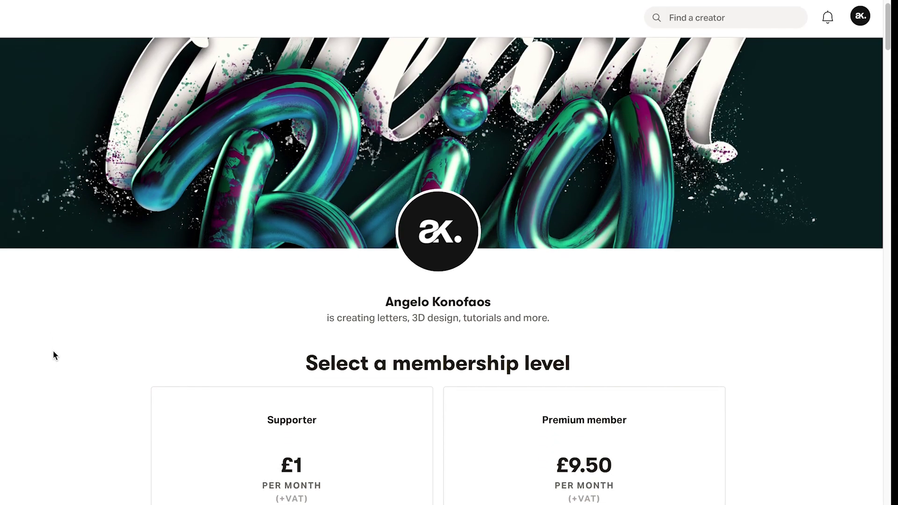
# Scroll down the Gumroad store and open the 'Photoshop Chrome text effect' product listing.
pyautogui.scroll(-5, 53, 351)
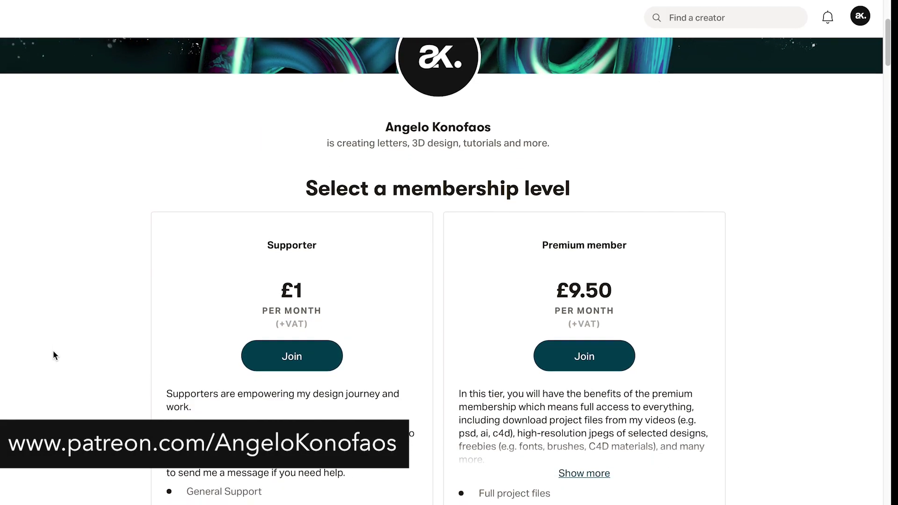
pyautogui.scroll(-5, 52, 355)
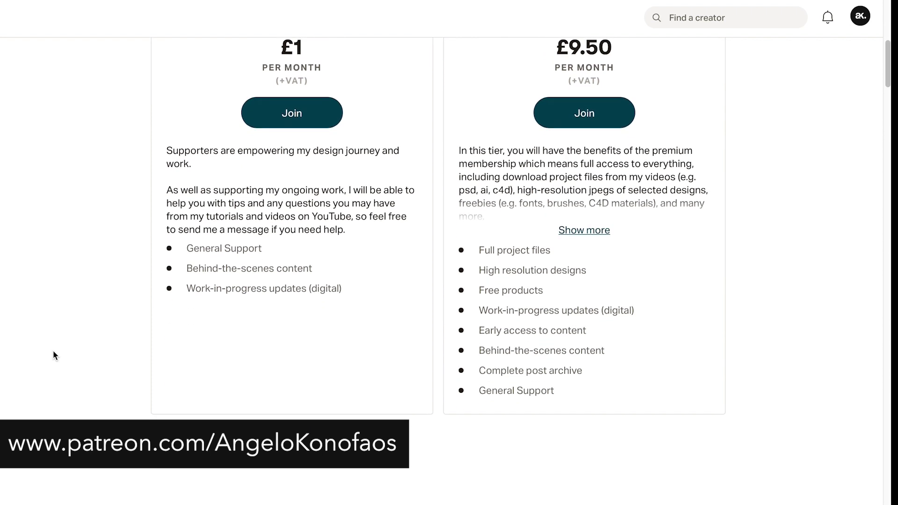
pyautogui.scroll(-5, 53, 355)
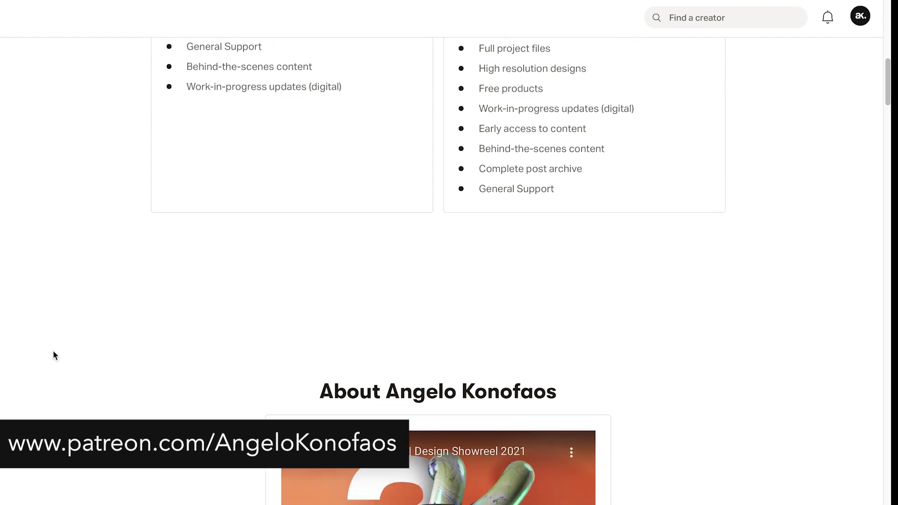
pyautogui.scroll(-3, 53, 355)
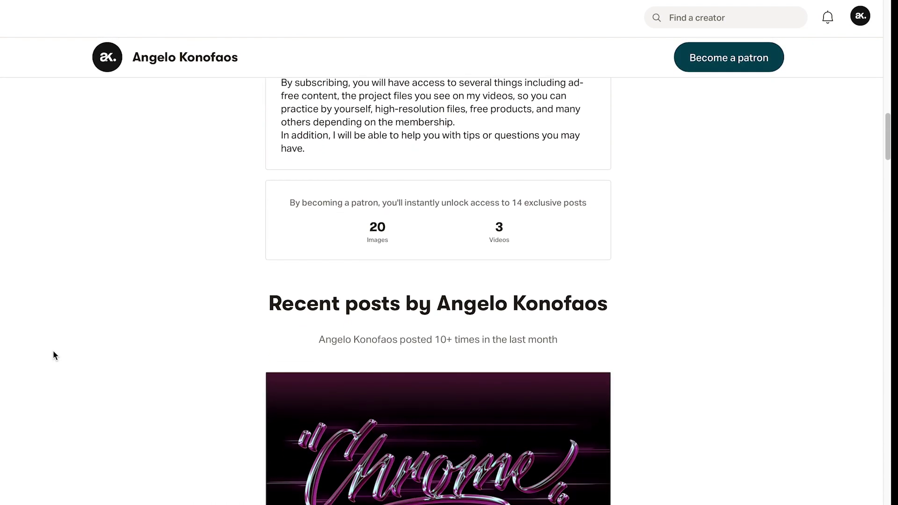
pyautogui.scroll(-2, 53, 355)
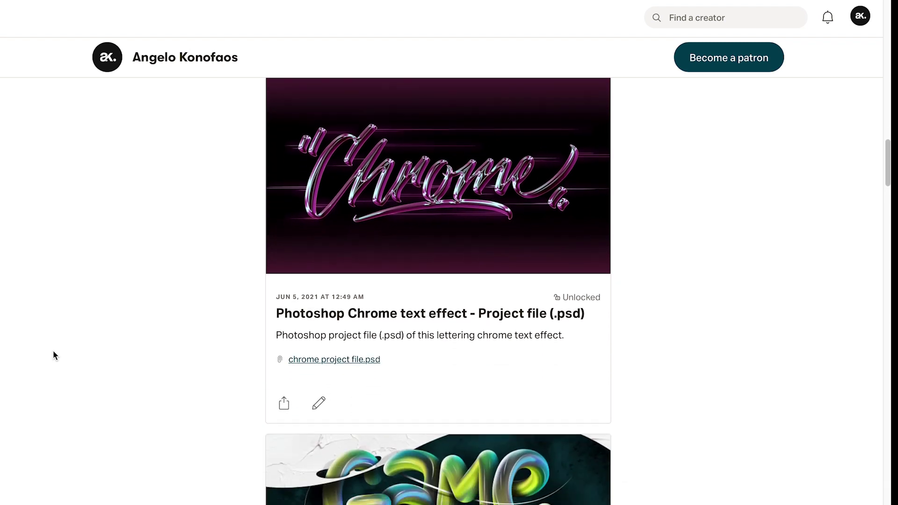
pyautogui.scroll(-2, 53, 356)
pyautogui.scroll(-8, 53, 355)
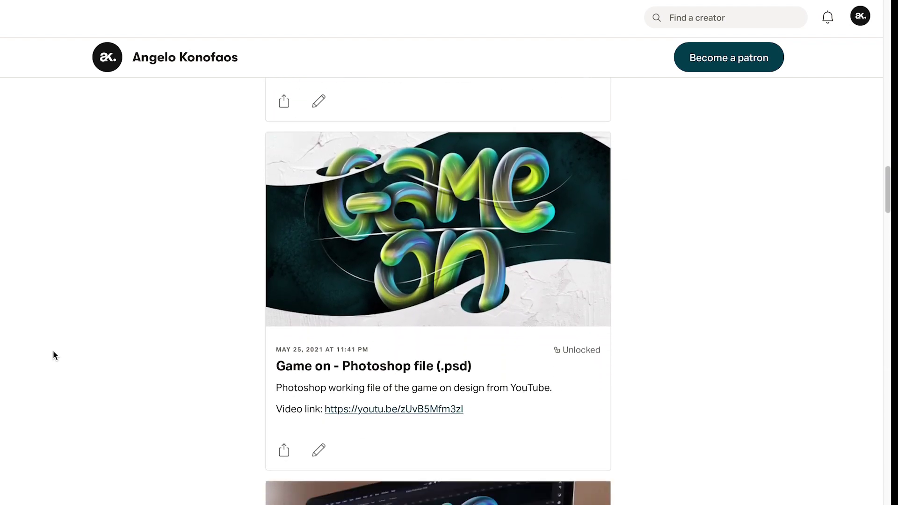
pyautogui.scroll(-11, 54, 356)
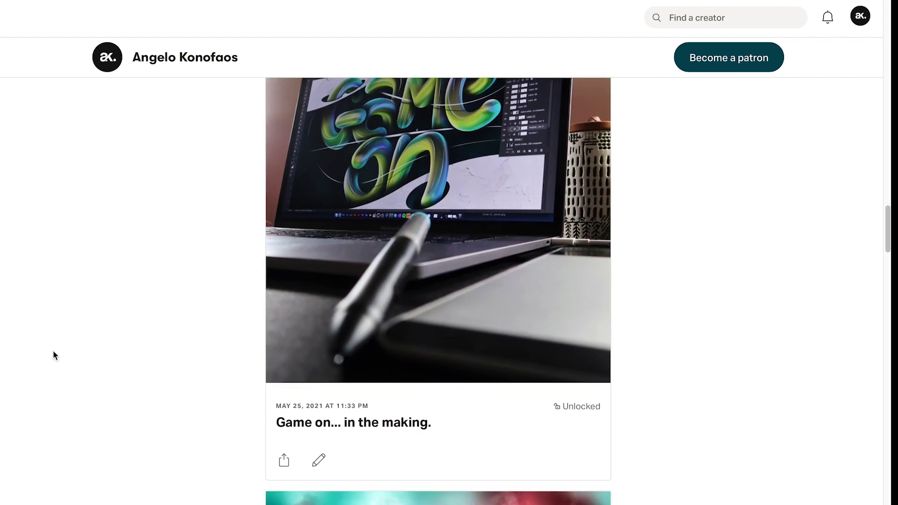
pyautogui.scroll(-12, 53, 356)
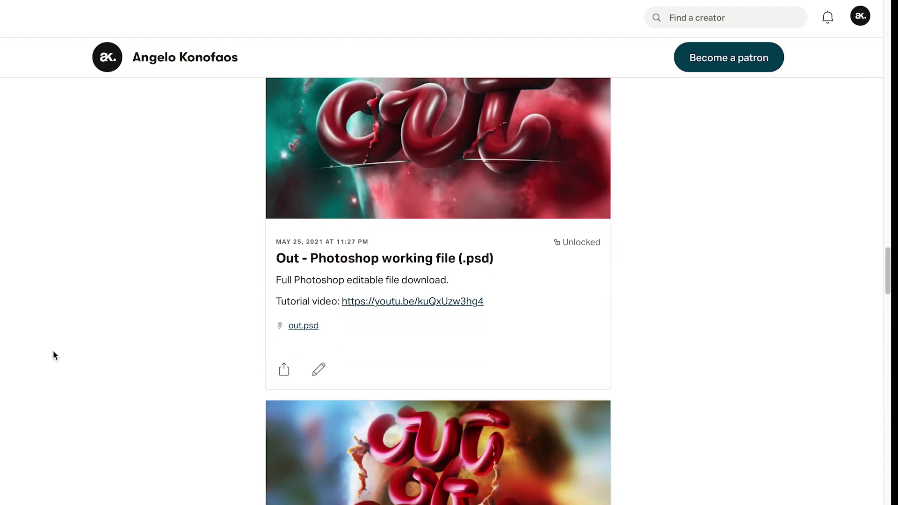
pyautogui.scroll(-12, 53, 355)
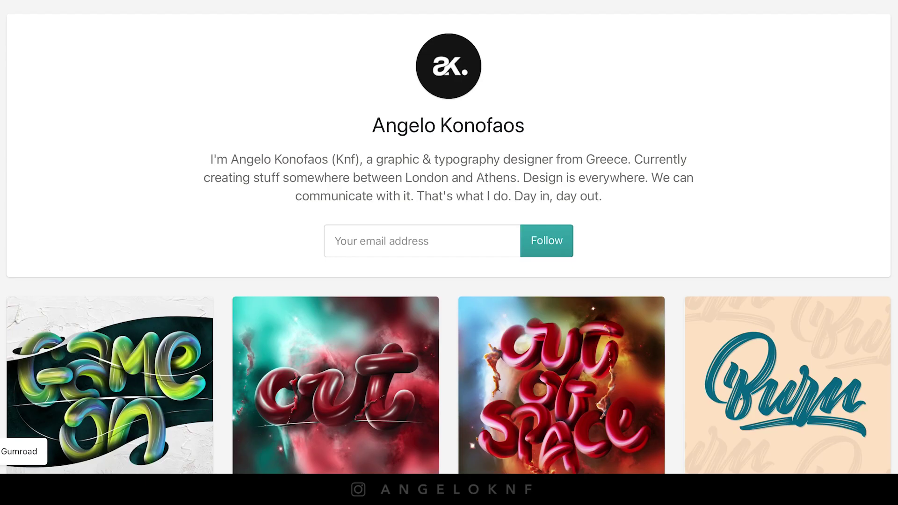
pyautogui.scroll(-4, 448, 243)
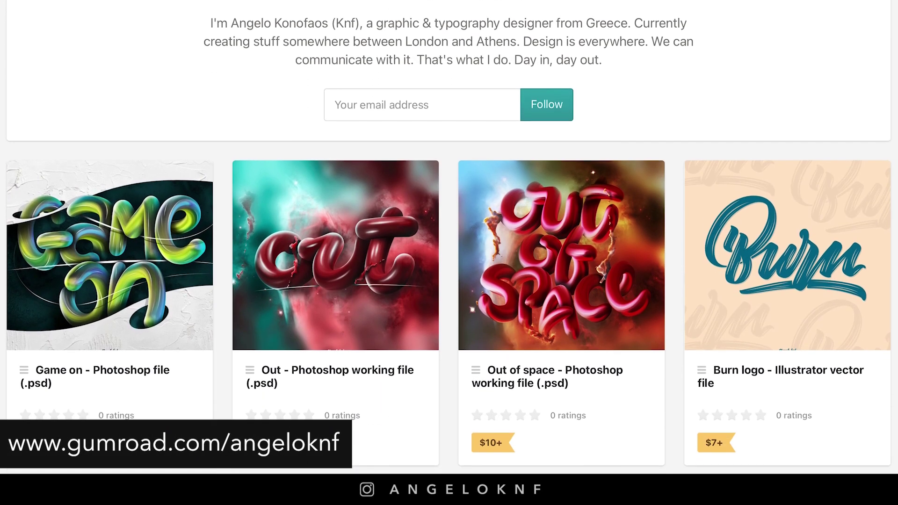
pyautogui.scroll(-7, 447, 237)
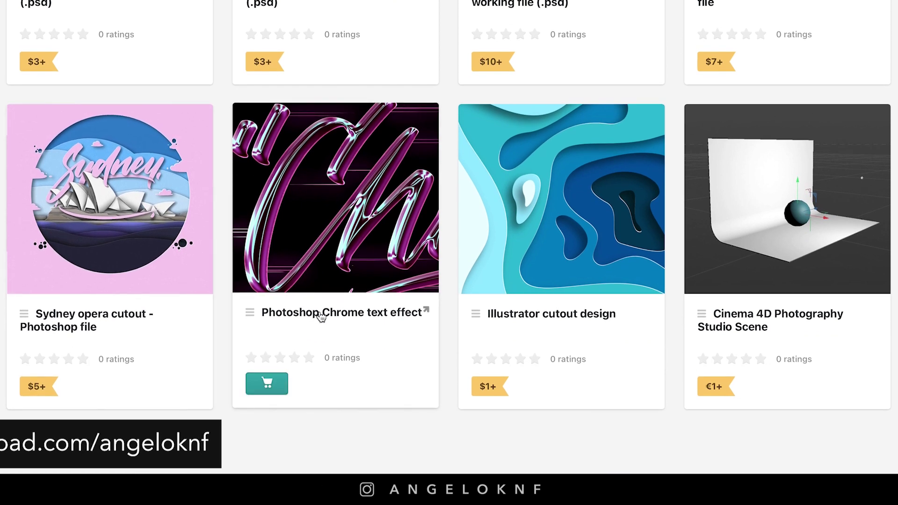
pyautogui.click(324, 316)
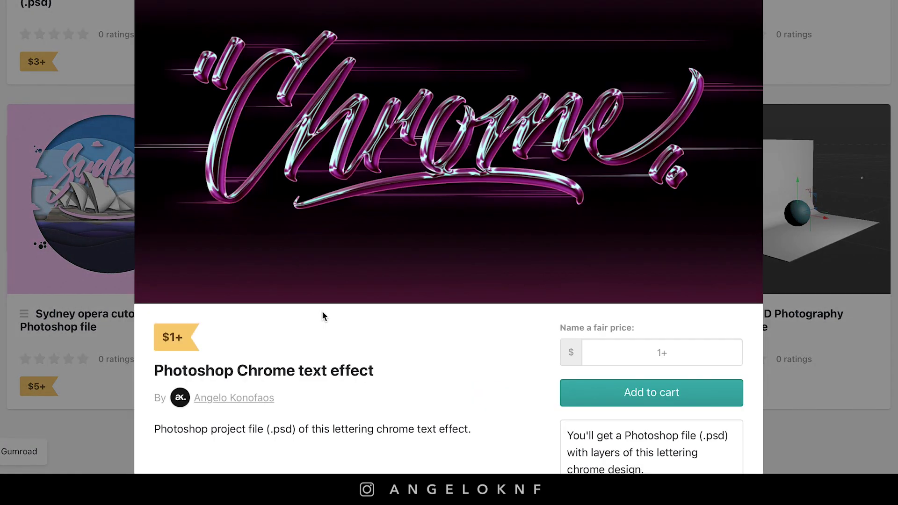
pyautogui.scroll(-3, 321, 311)
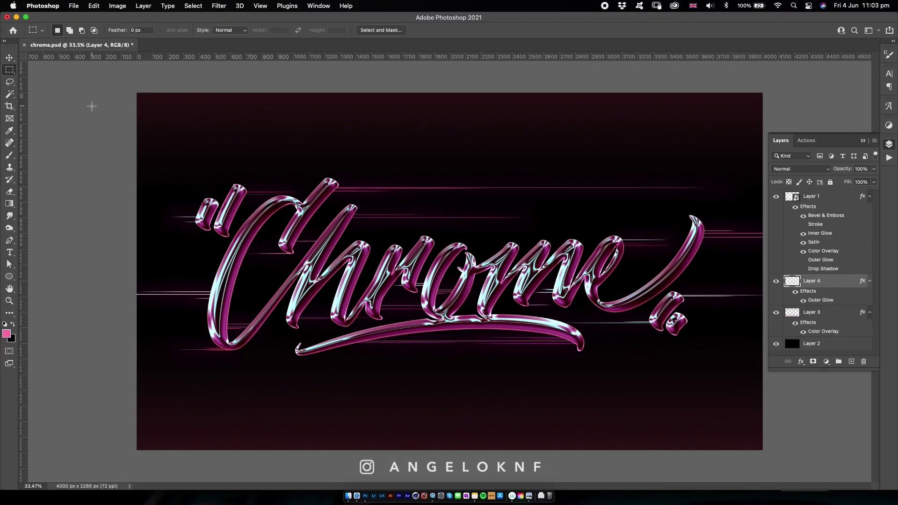
# Create a new document 4000 pixels wide by 2300 pixels high.
pyautogui.click(74, 6)
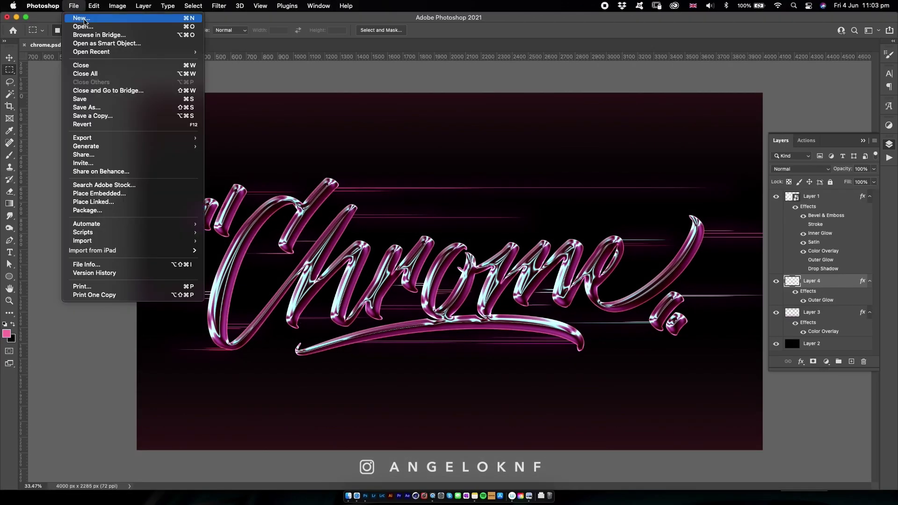
pyautogui.click(94, 24)
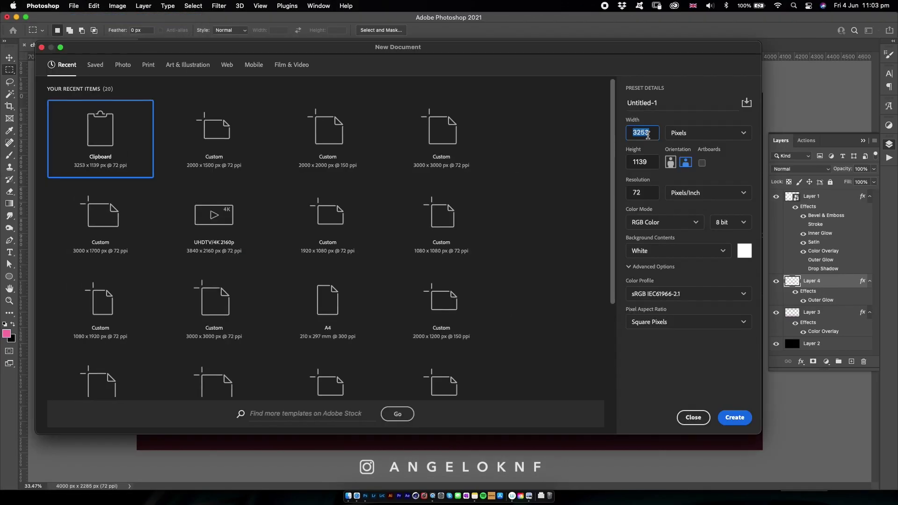
pyautogui.write('4000')
pyautogui.press('Tab')
pyautogui.write('230')
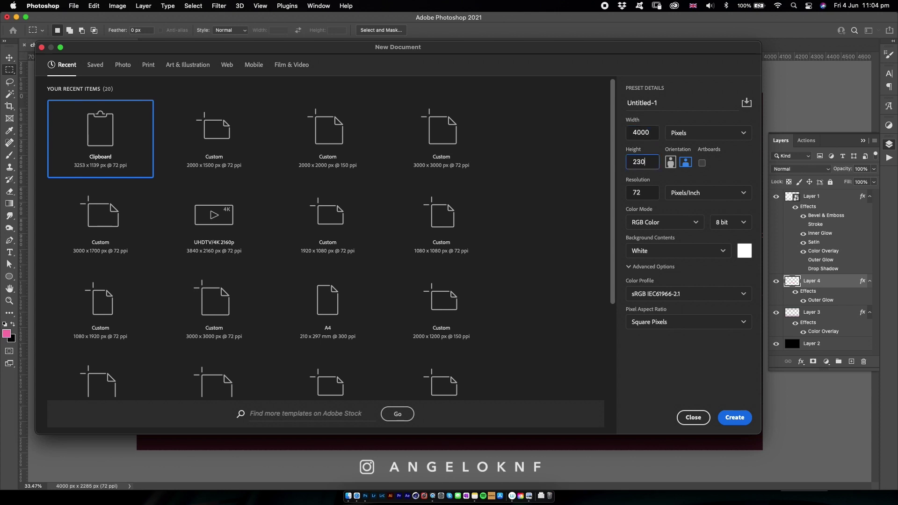
pyautogui.write('0')
pyautogui.press('Return')
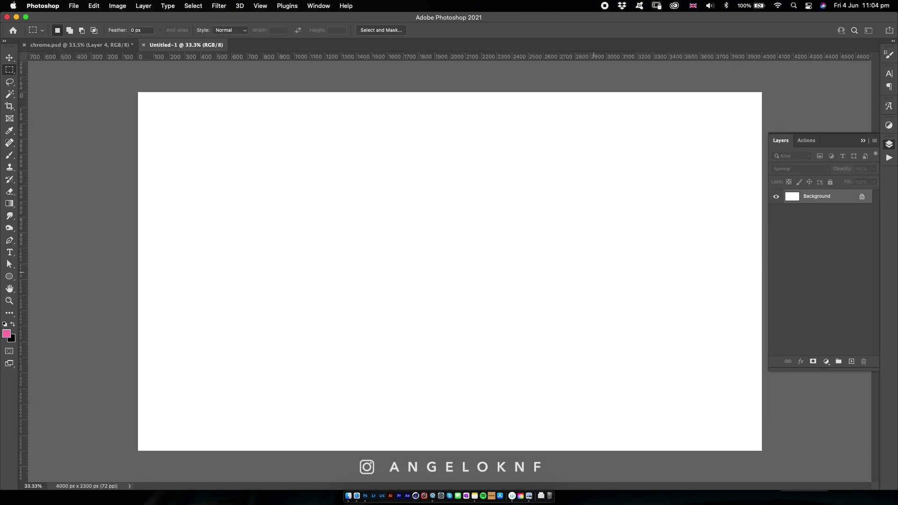
# Select the whole canvas, fill it with black, and deselect.
pyautogui.click(10, 69)
pyautogui.moveTo(118, 80); pyautogui.dragTo(819, 434)
pyautogui.rightClick(401, 239)
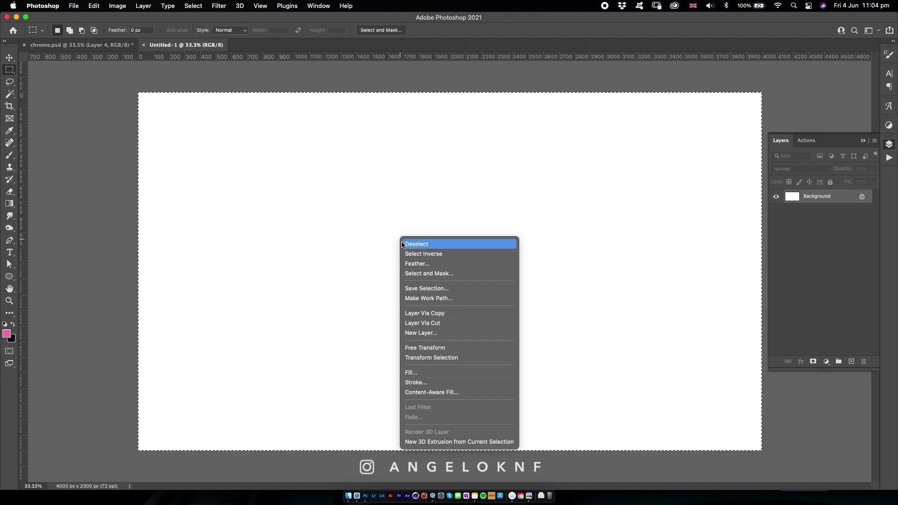
pyautogui.click(430, 373)
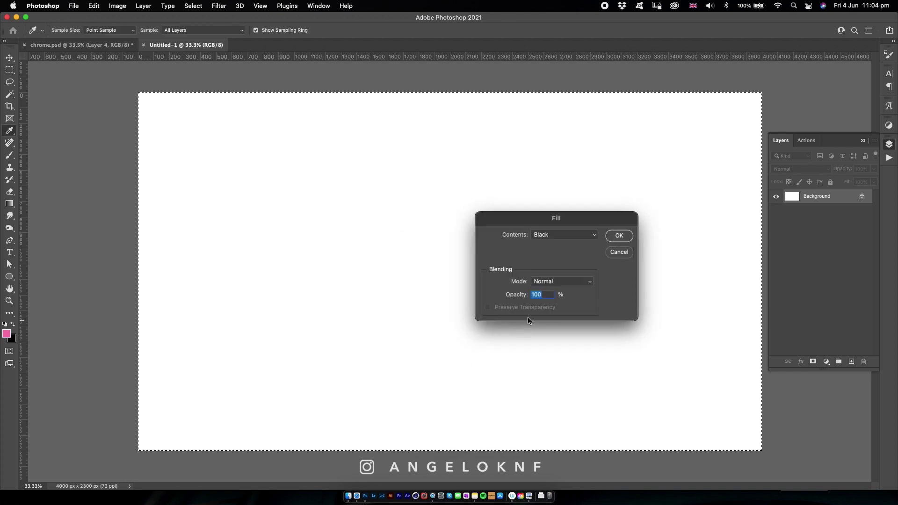
pyautogui.click(619, 236)
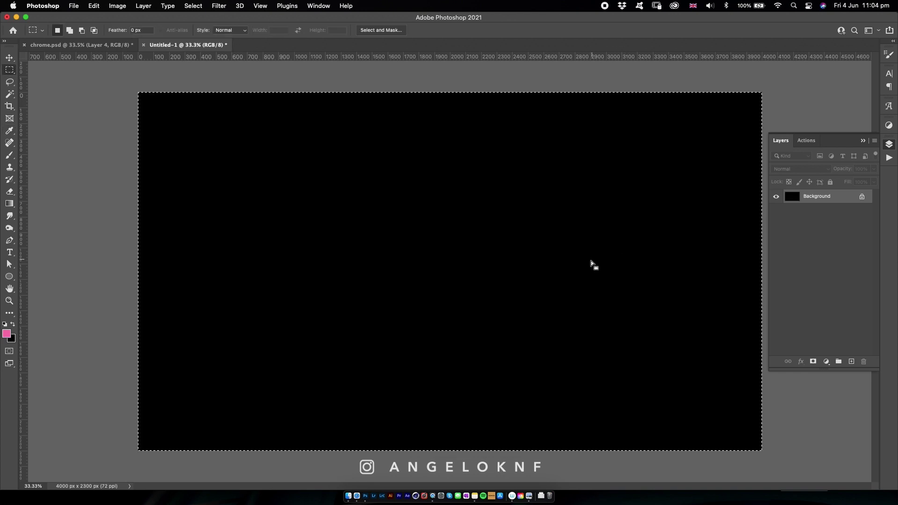
pyautogui.click(583, 77)
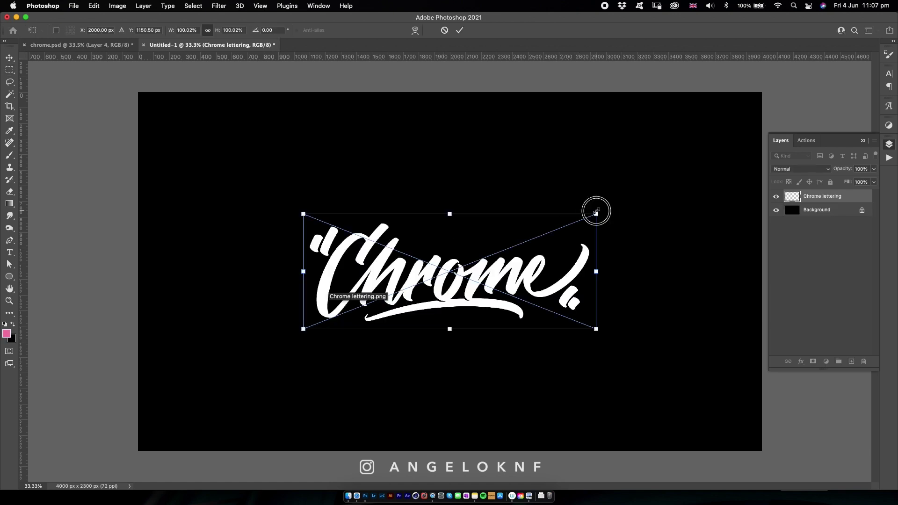
# Enlarge and commit the placed Chrome lettering, then bring up its layer options.
pyautogui.moveTo(595, 209); pyautogui.dragTo(716, 172)
pyautogui.press('Return')
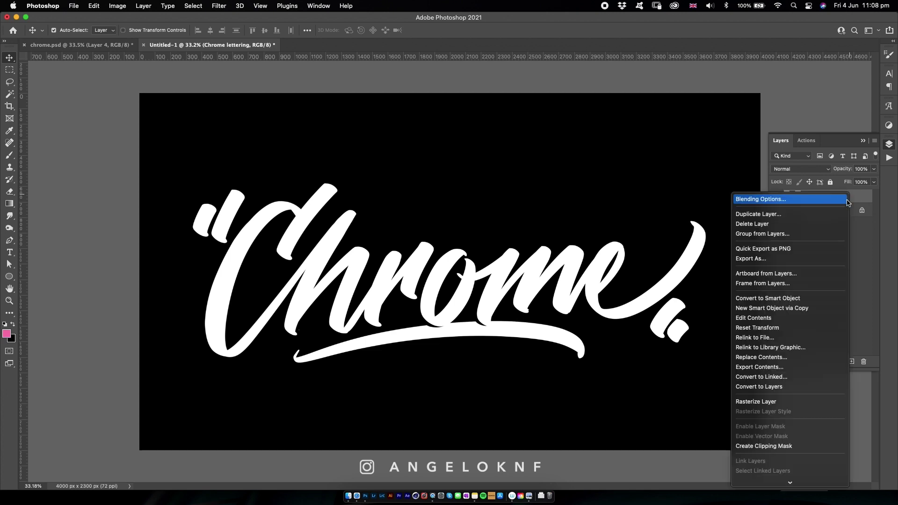
pyautogui.rightClick(848, 196)
# Open the lettering's Layer Style dialog and move it off the lettering.
pyautogui.click(787, 203)
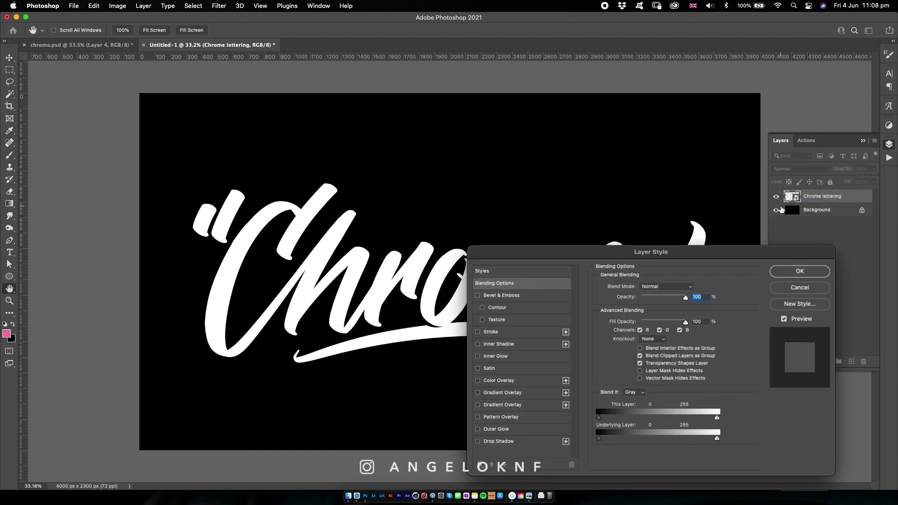
pyautogui.moveTo(723, 255); pyautogui.dragTo(734, 165)
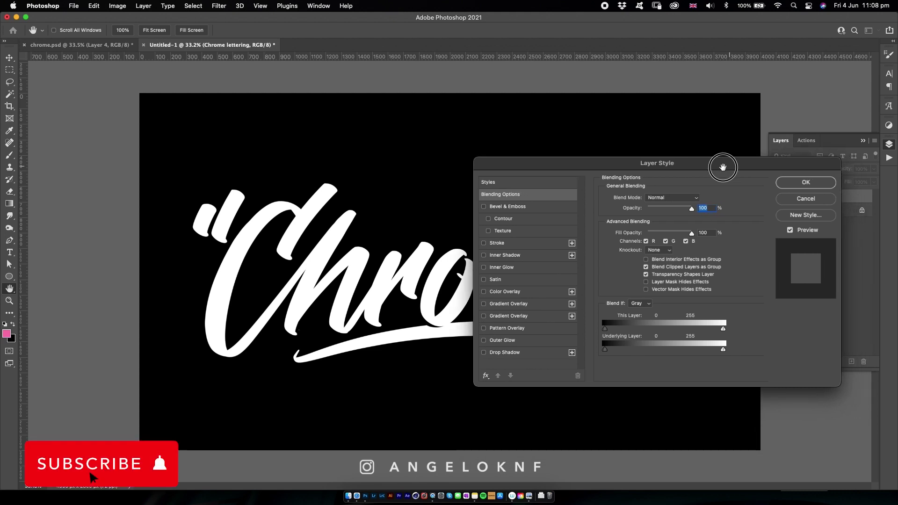
pyautogui.moveTo(722, 167); pyautogui.dragTo(705, 173)
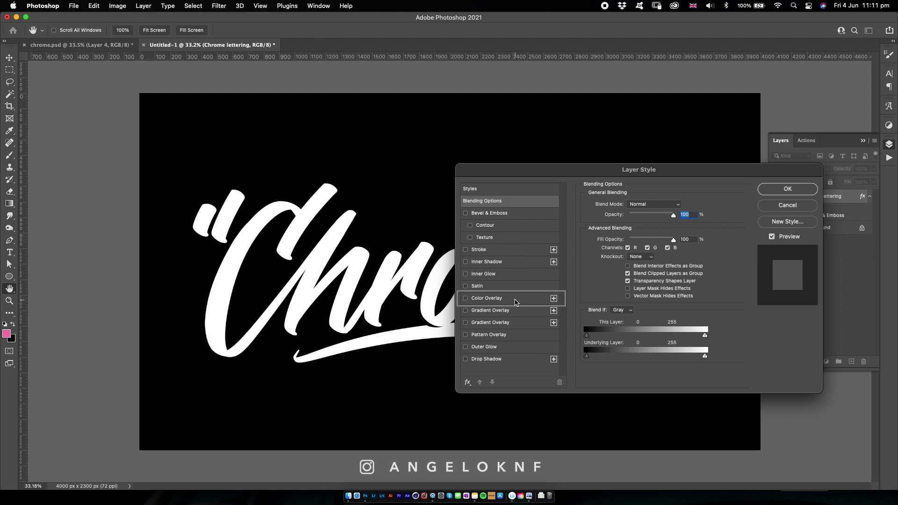
# Add a magenta Color Overlay (a70) and switch on Bevel & Emboss.
pyautogui.click(520, 302)
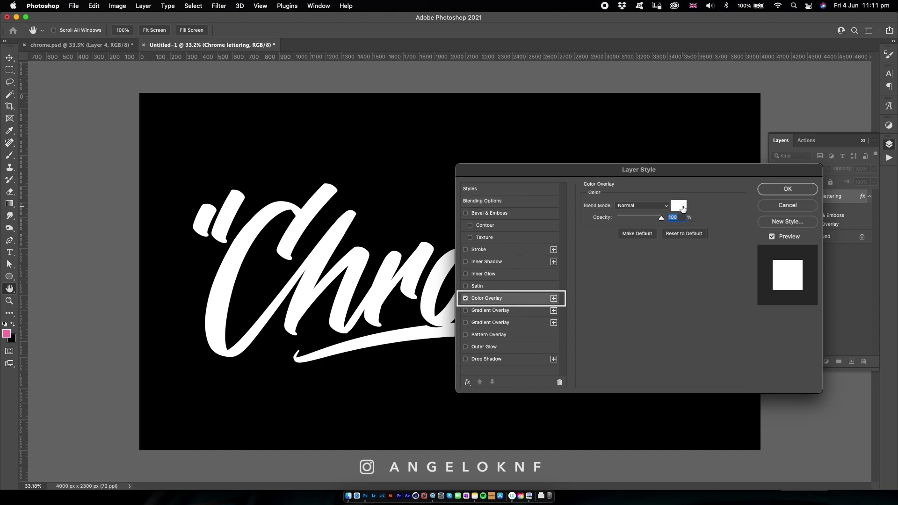
pyautogui.click(679, 206)
pyautogui.click(270, 301)
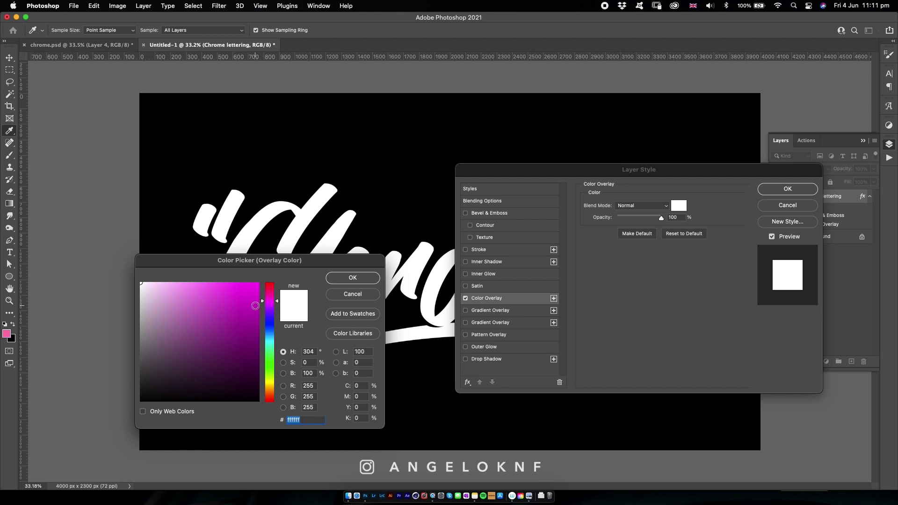
pyautogui.write('a70091')
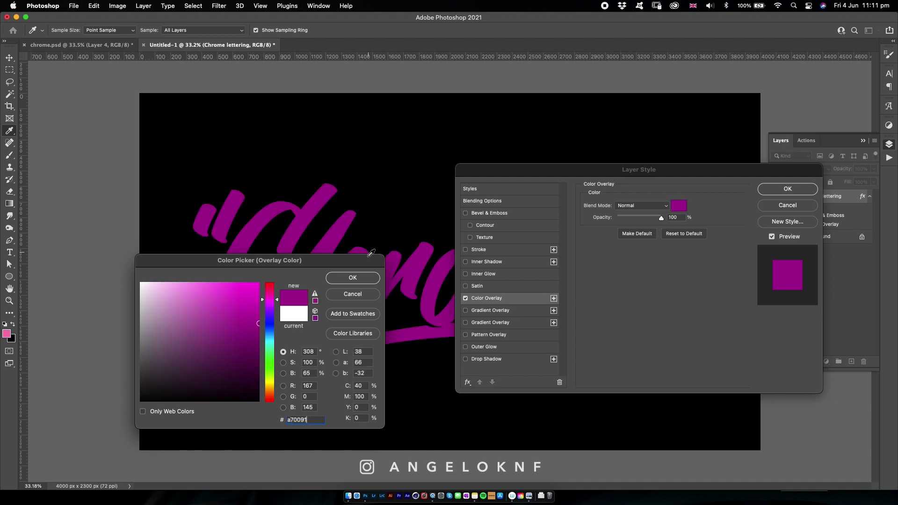
pyautogui.press('Return')
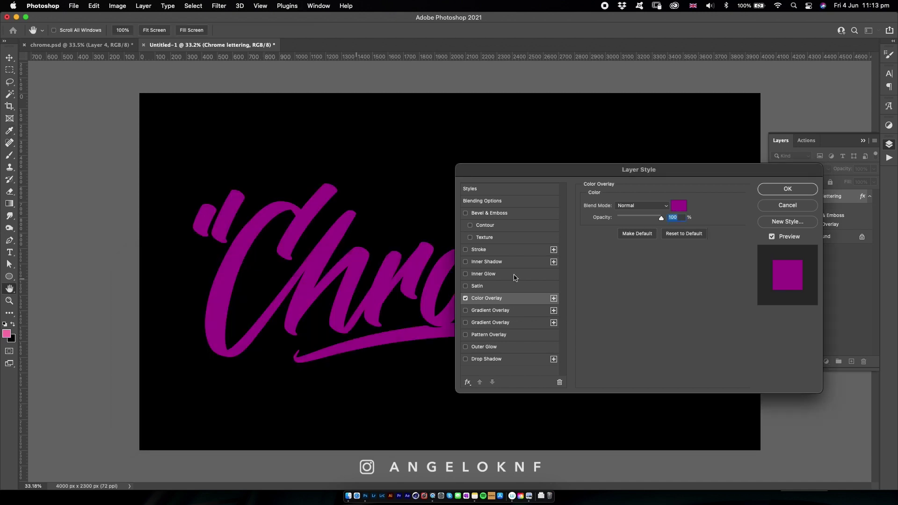
pyautogui.click(513, 214)
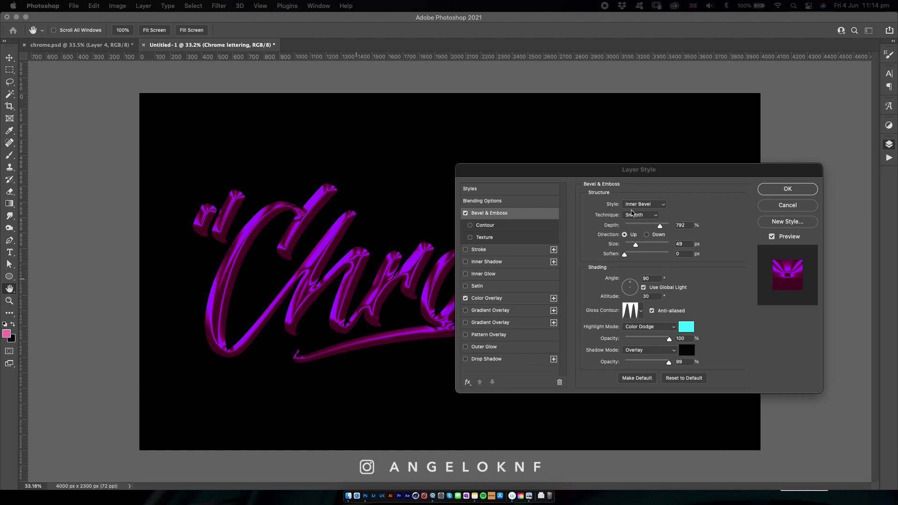
# Set bevel depth to 790, size to 50, and choose a jagged gloss contour.
pyautogui.doubleClick(684, 226)
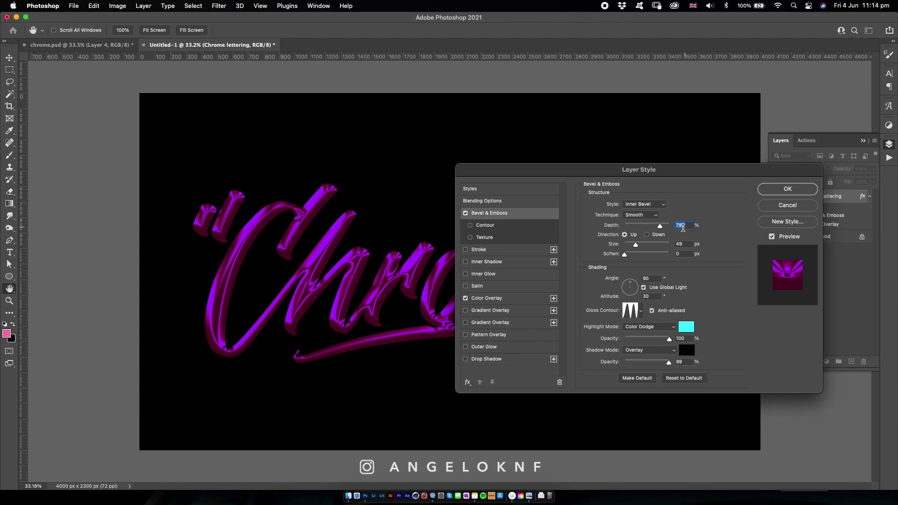
pyautogui.press('Down')
pyautogui.press('Down')
pyautogui.press('Tab')
pyautogui.write('50')
pyautogui.click(640, 310)
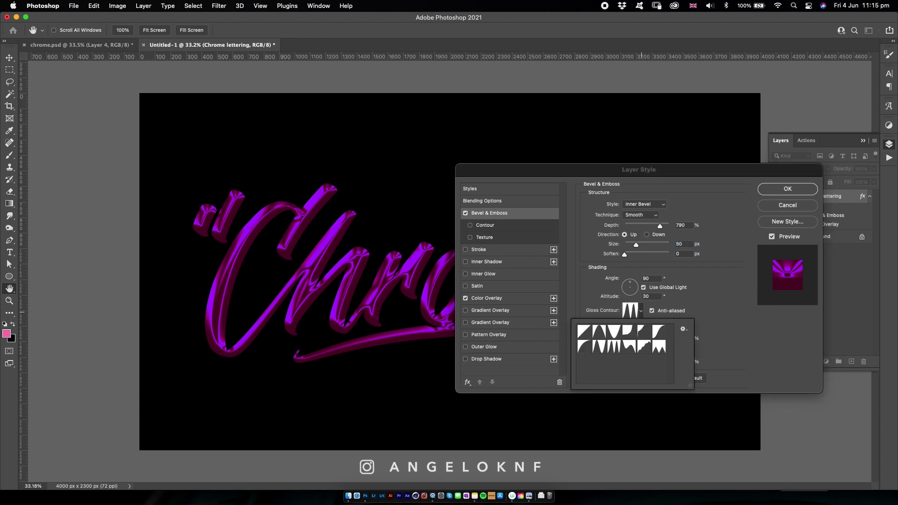
pyautogui.click(614, 347)
pyautogui.press('Return')
# Make the bevel highlight cyan 09fcff and the shadow opacity 100%.
pyautogui.click(686, 327)
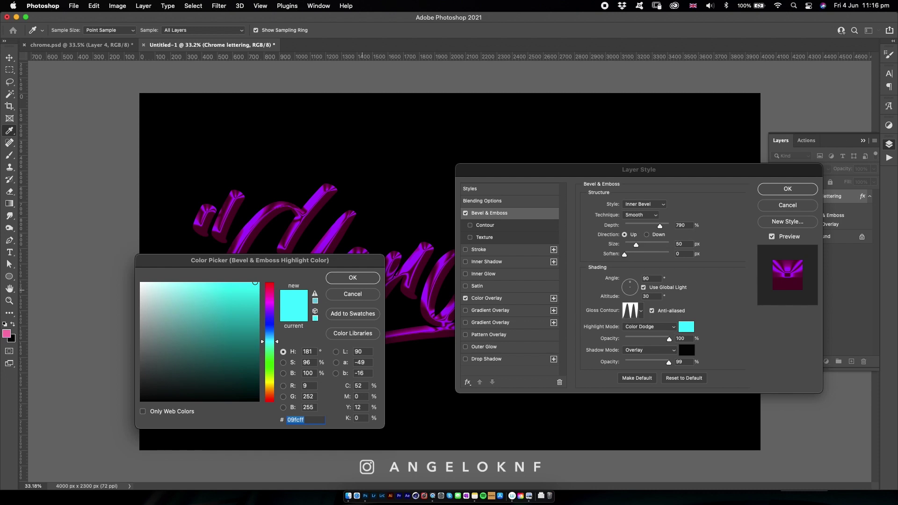
pyautogui.press('Return')
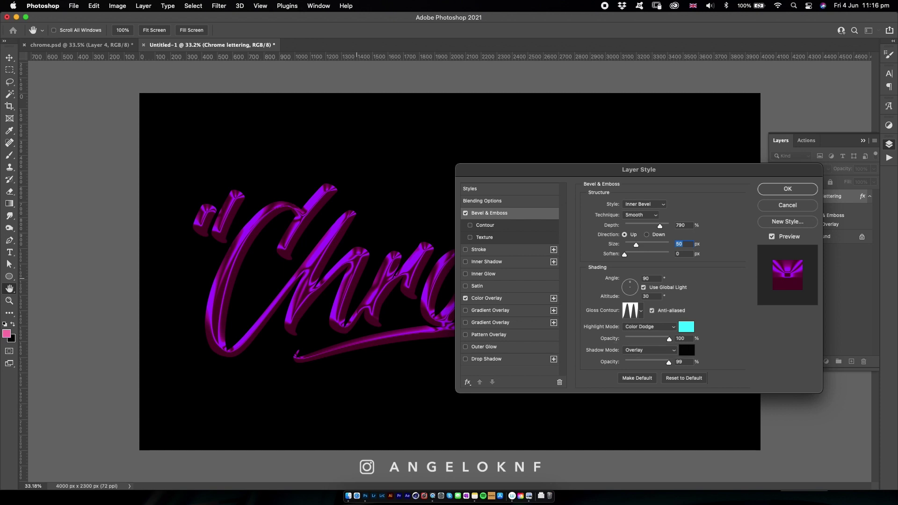
pyautogui.click(680, 362)
pyautogui.write('100')
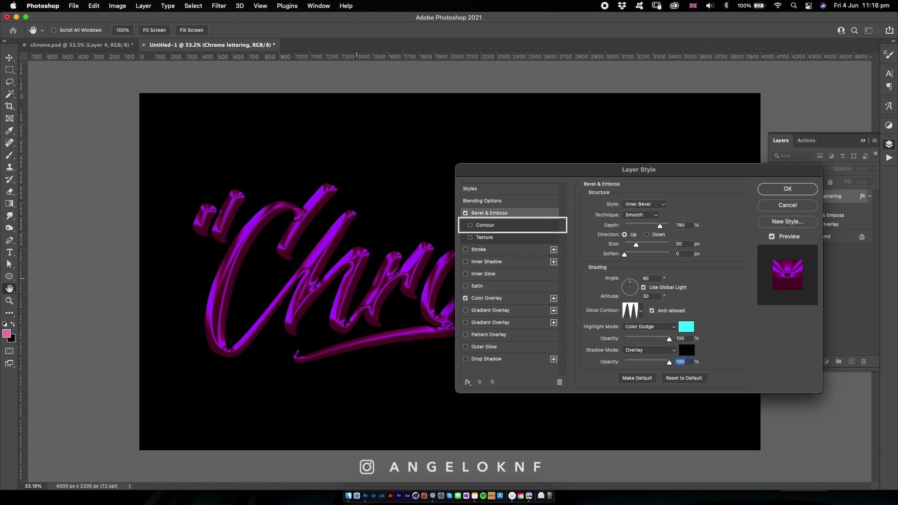
# Enable the bevel Contour with the Gaussian shape at 15% range.
pyautogui.click(519, 225)
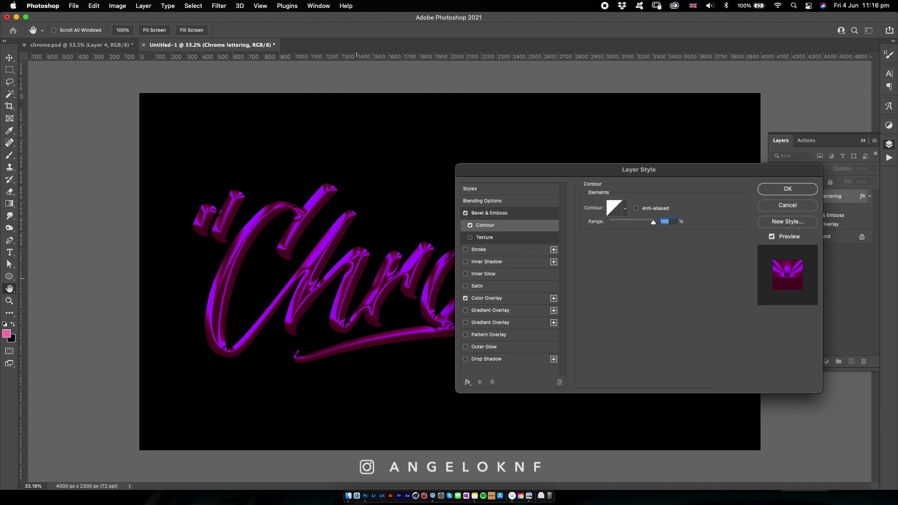
pyautogui.click(626, 211)
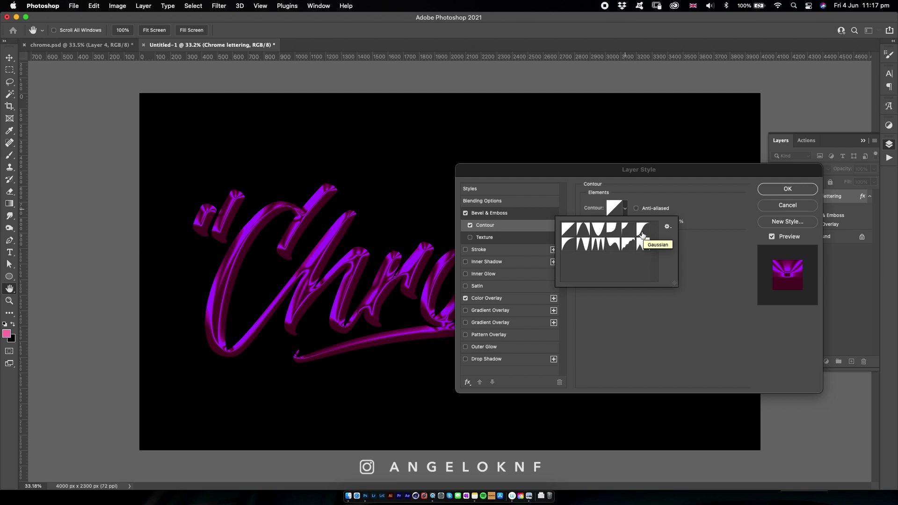
pyautogui.click(642, 235)
pyautogui.click(695, 242)
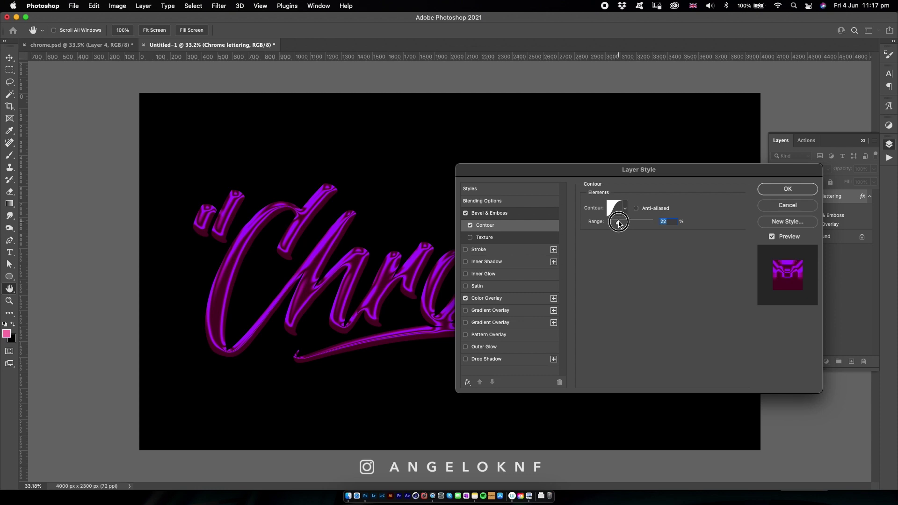
pyautogui.click(615, 223)
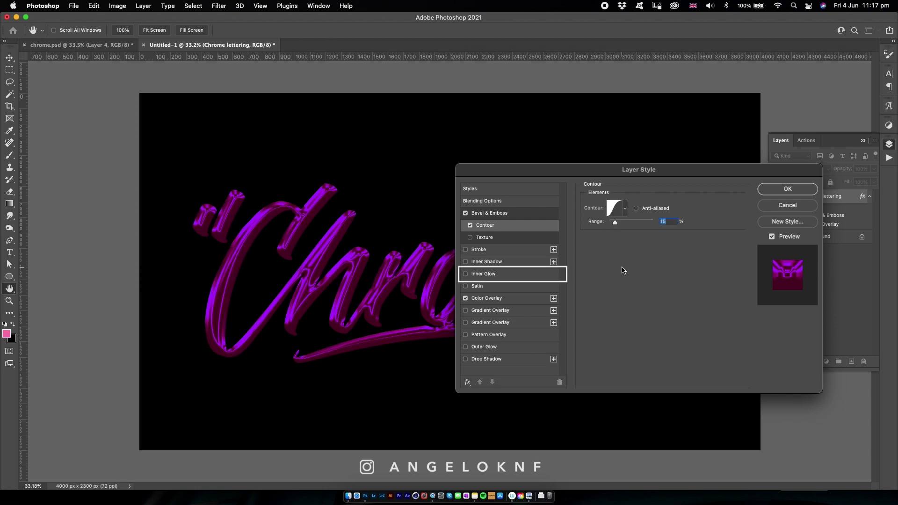
# Add a white Color Dodge Inner Glow, 100% opacity, Source Edge, 9 px size.
pyautogui.click(511, 277)
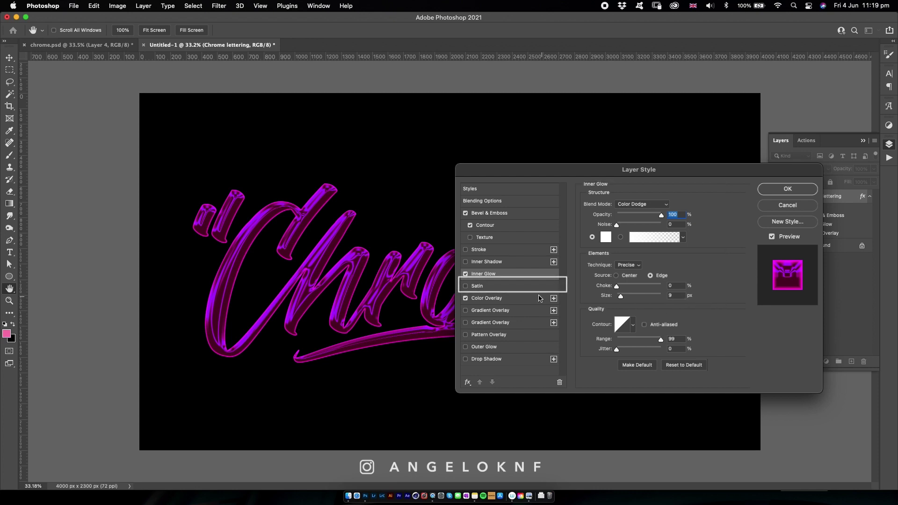
# Add a dark olive 3a3200 Multiply Satin at 50% opacity and save it as default.
pyautogui.click(509, 286)
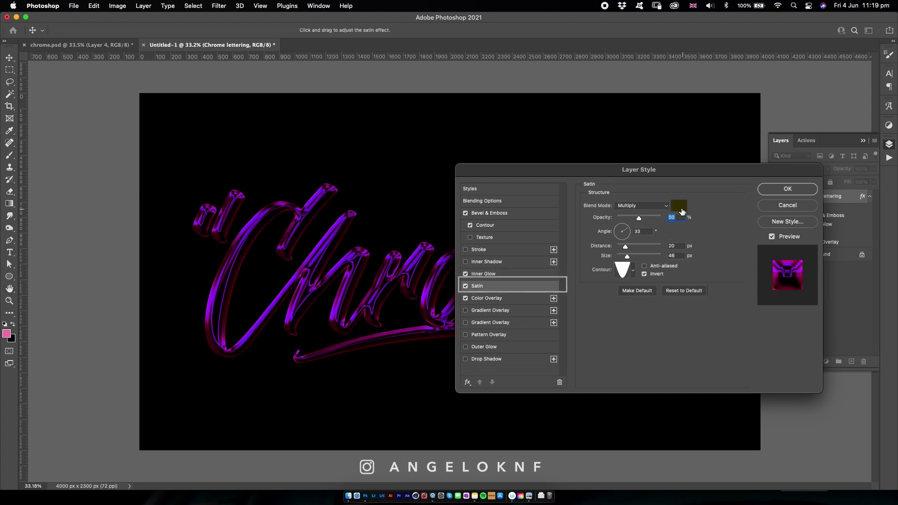
pyautogui.click(679, 208)
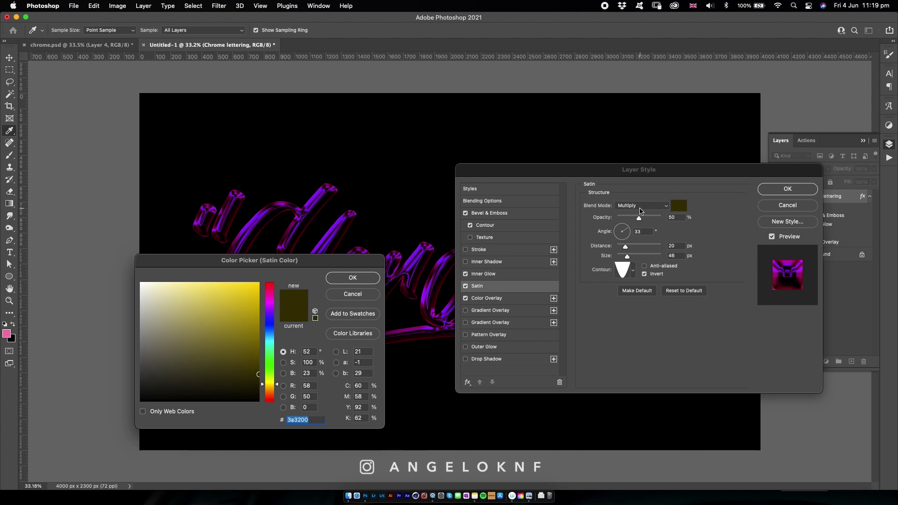
pyautogui.click(353, 279)
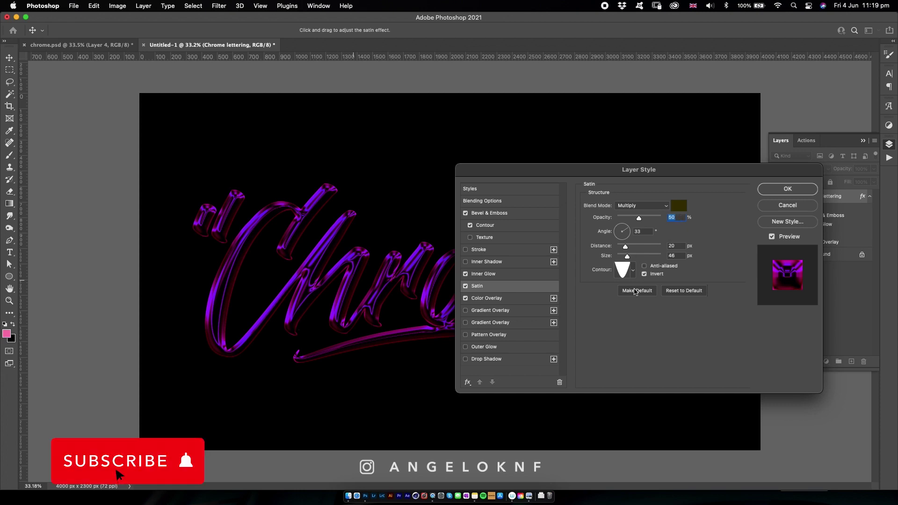
pyautogui.click(635, 290)
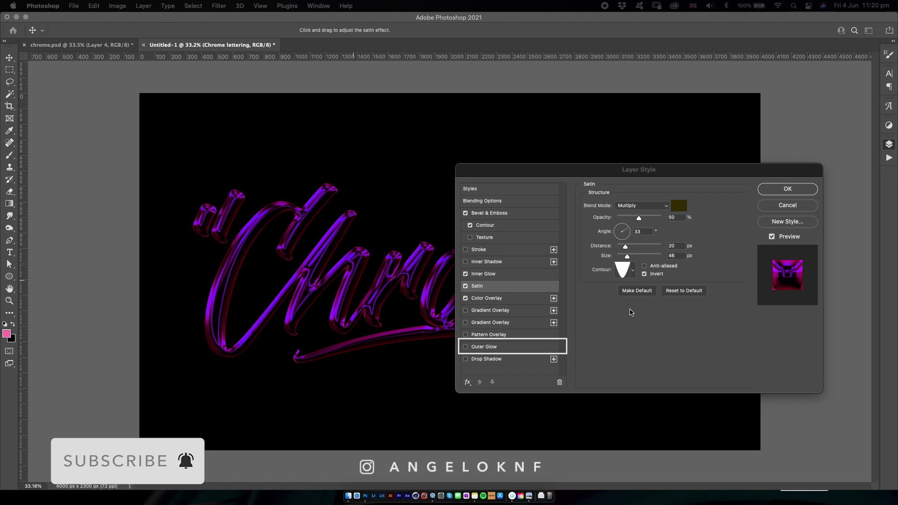
# Add a magenta d3007c Outer Glow at 21% opacity, 8% spread, 106 px size.
pyautogui.click(536, 352)
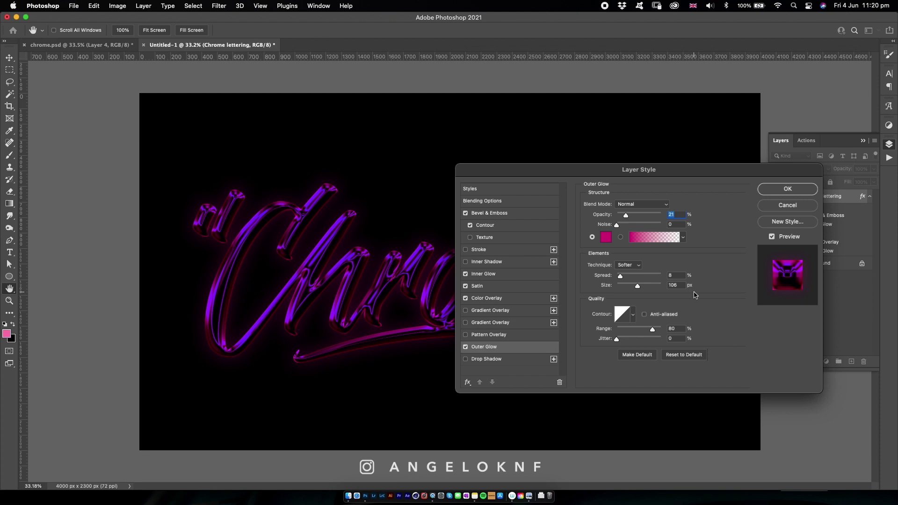
pyautogui.click(606, 237)
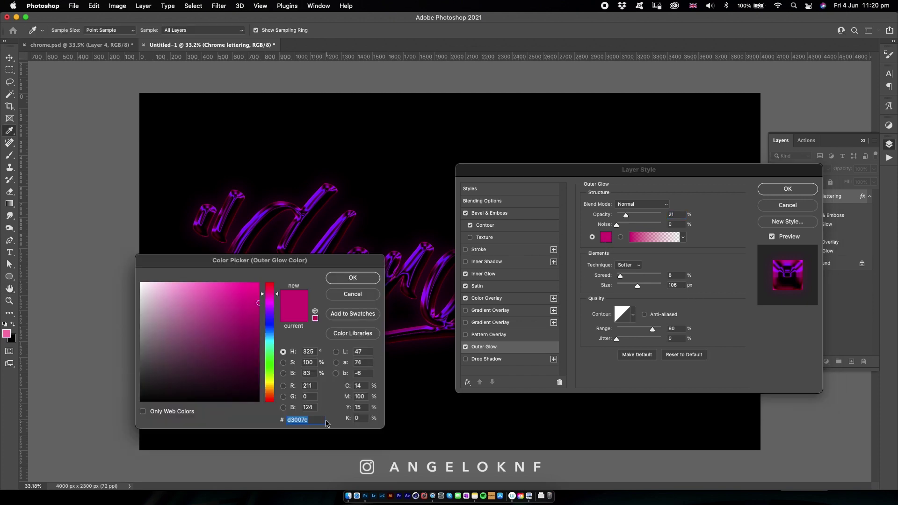
pyautogui.click(367, 278)
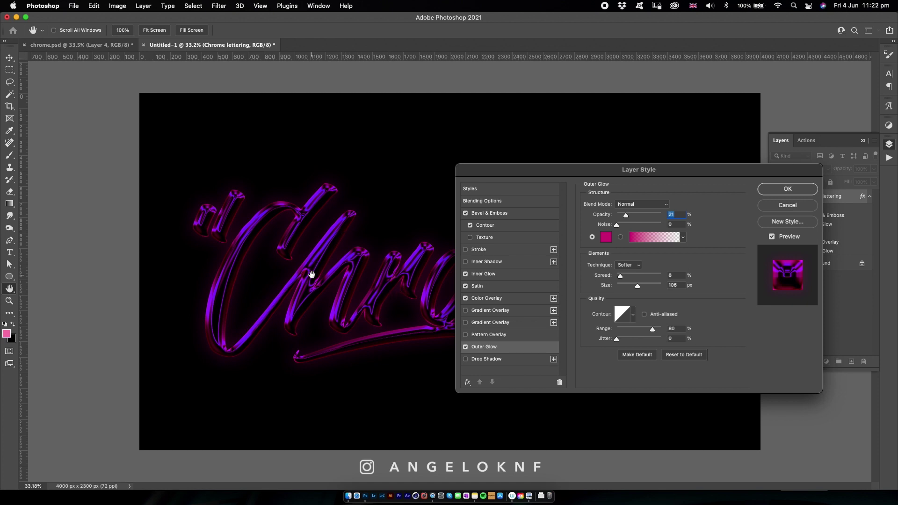
pyautogui.click(525, 204)
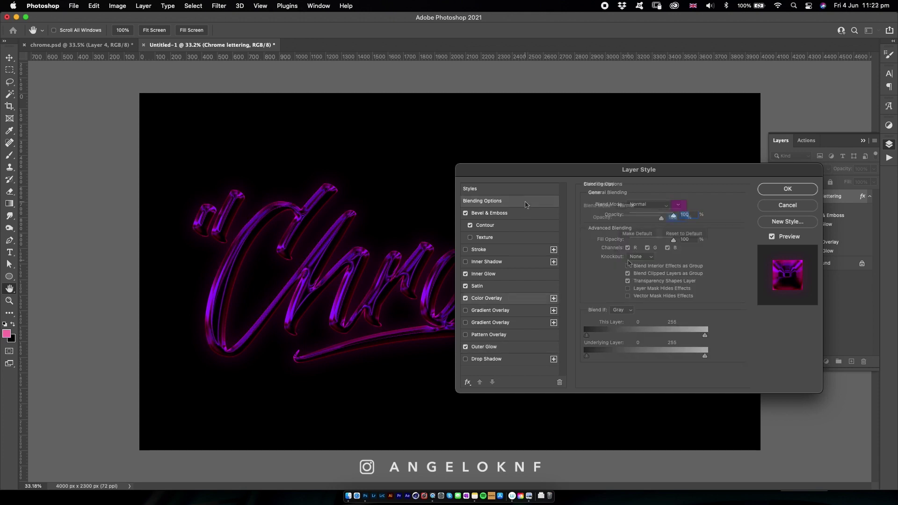
pyautogui.click(487, 298)
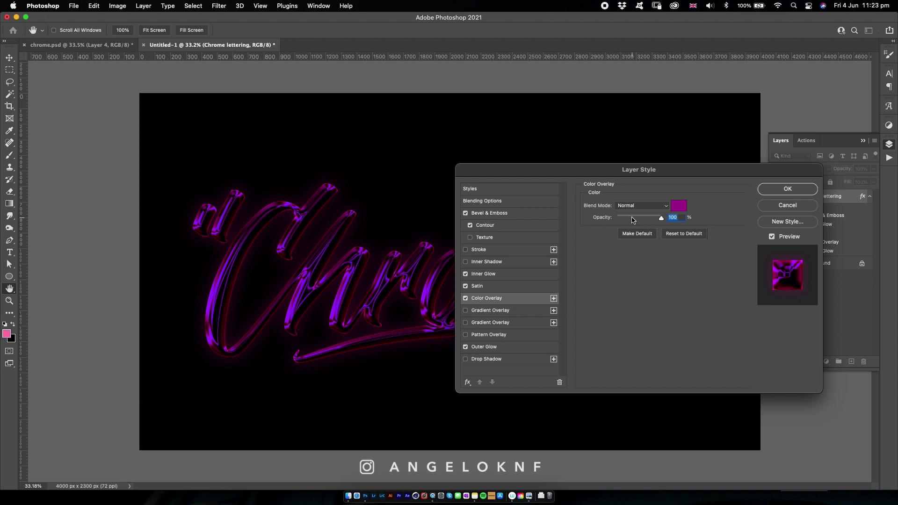
# Lower the Color Overlay opacity to 35% and apply the layer style.
pyautogui.click(633, 218)
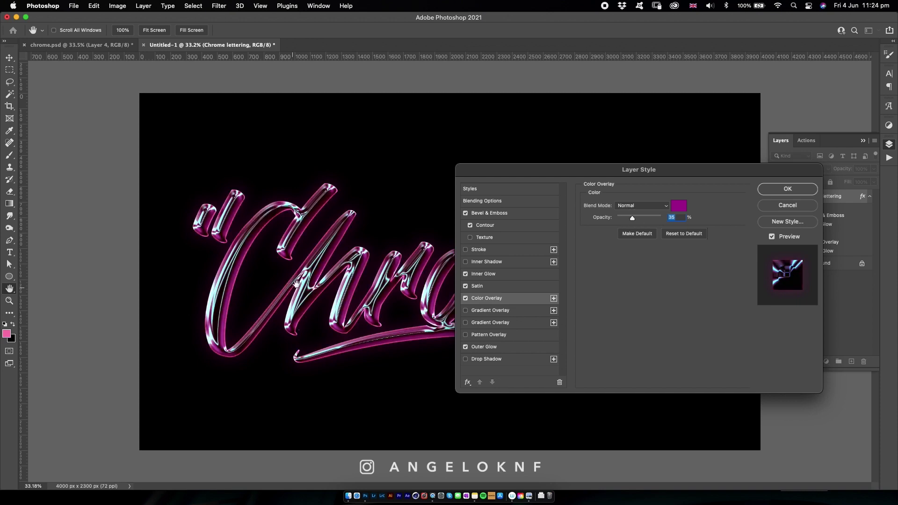
pyautogui.click(775, 191)
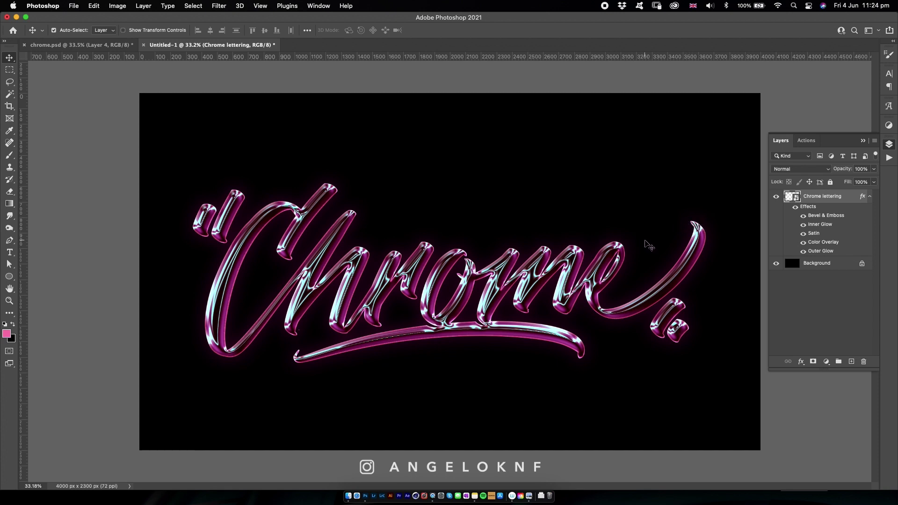
# Add an empty Layer 1 above the lettering and set the Brush size to 7 px.
pyautogui.click(8, 155)
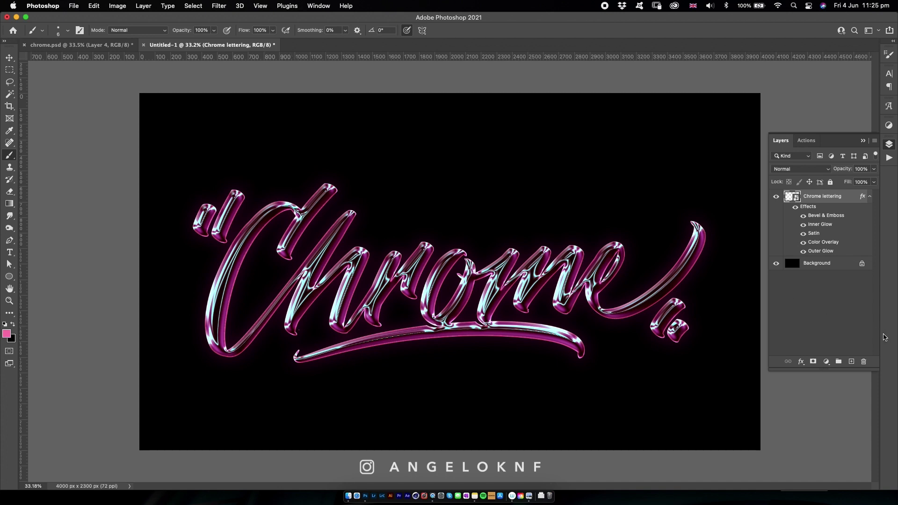
pyautogui.click(851, 362)
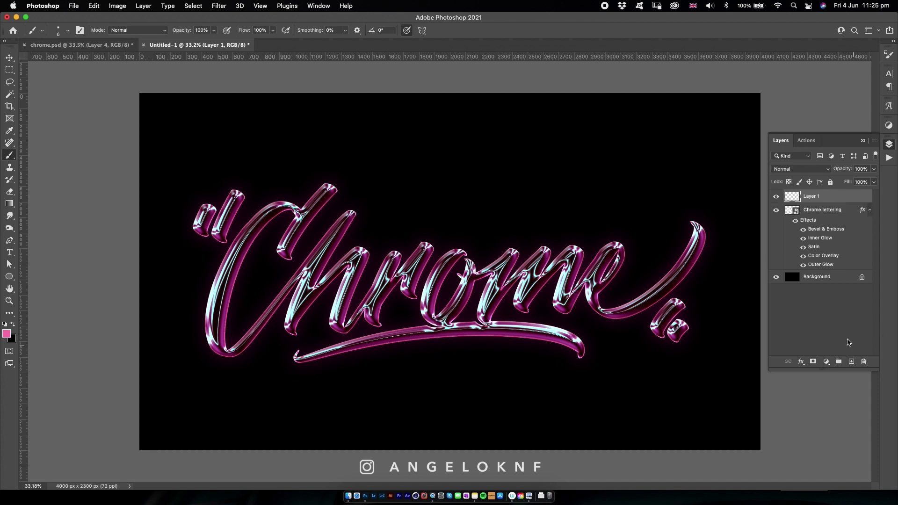
pyautogui.rightClick(339, 163)
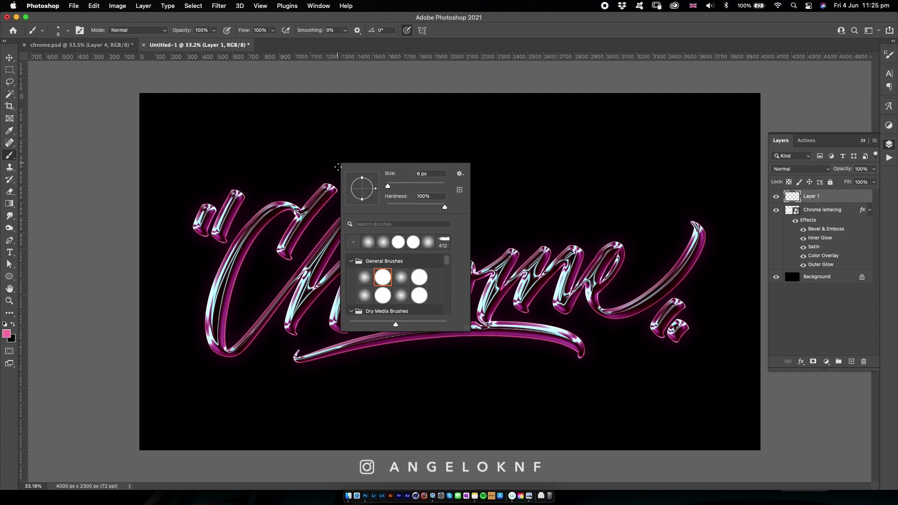
pyautogui.moveTo(387, 186); pyautogui.dragTo(389, 186)
pyautogui.click(309, 168)
# Paint and undo two test strokes, then zoom in on the top of the lettering.
pyautogui.moveTo(290, 166); pyautogui.dragTo(398, 167)
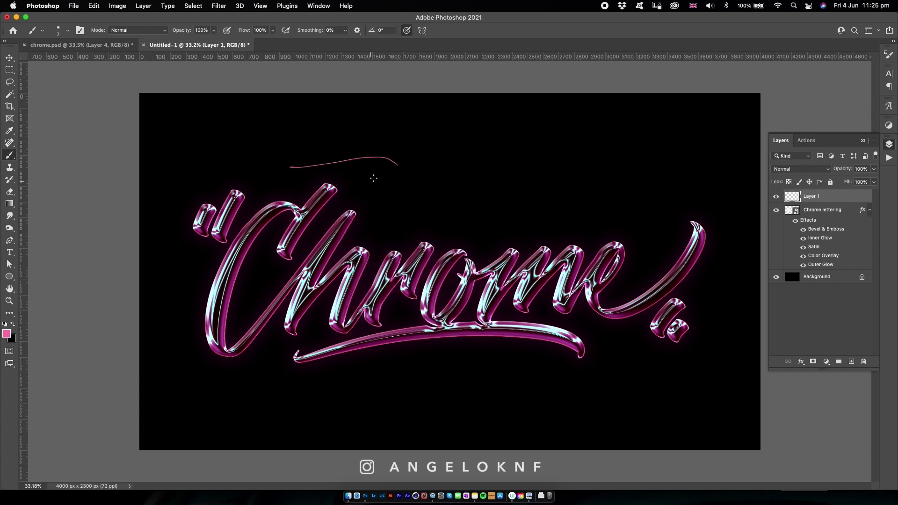
pyautogui.press('super+z')
pyautogui.moveTo(351, 177); pyautogui.dragTo(414, 181)
pyautogui.press('super+z')
pyautogui.press('z')
pyautogui.moveTo(332, 190); pyautogui.dragTo(383, 191)
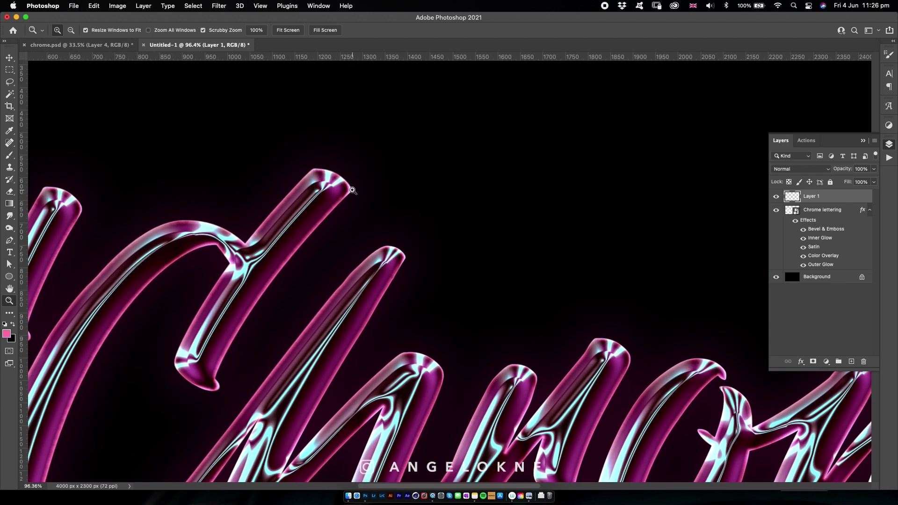
# Sample the lettering's pink near the h's tip as the brush colour.
pyautogui.press('b')
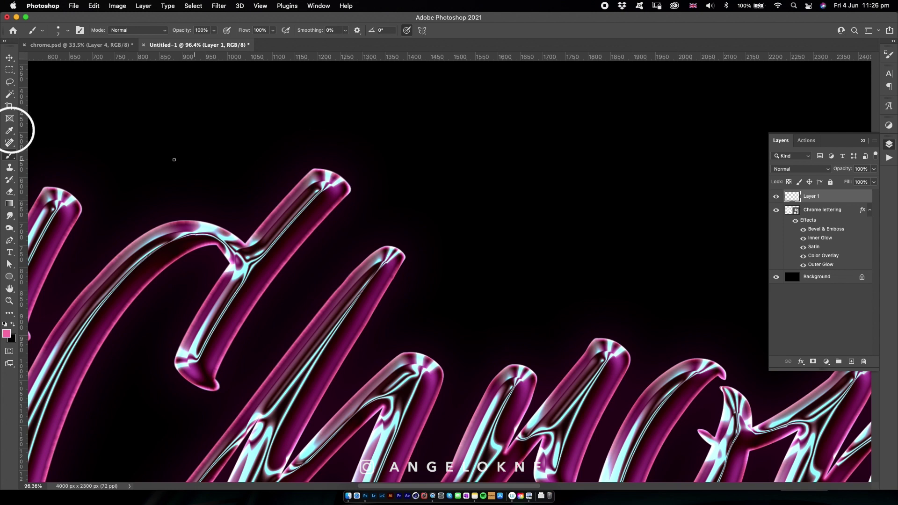
pyautogui.click(9, 131)
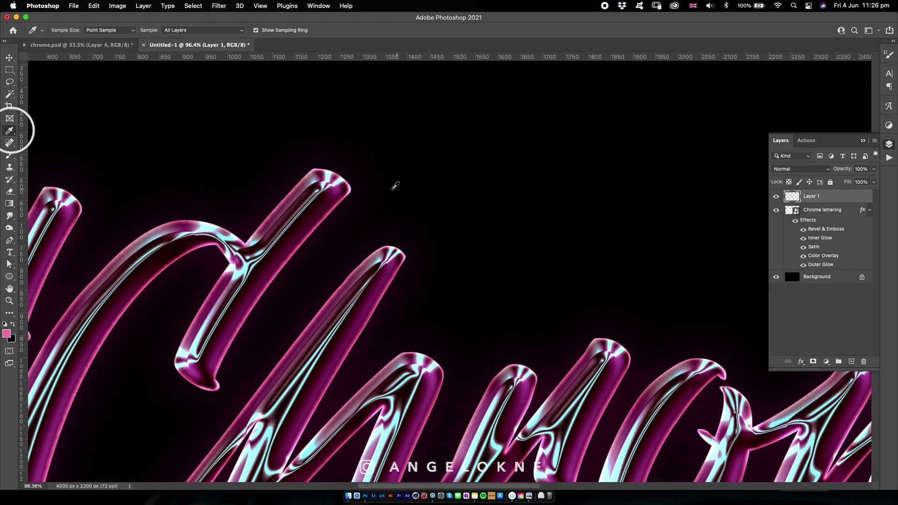
pyautogui.click(354, 186)
pyautogui.click(354, 187)
pyautogui.moveTo(354, 187); pyautogui.dragTo(351, 189)
pyautogui.click(10, 156)
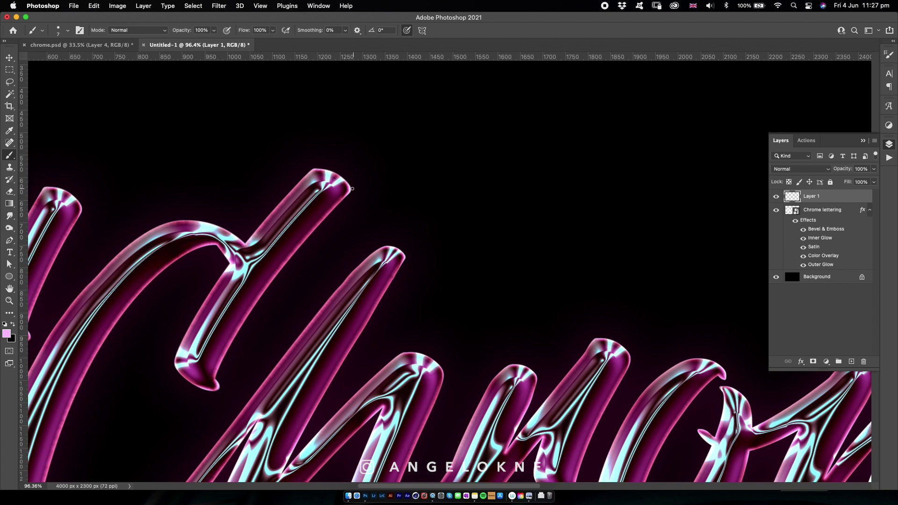
# Paint thin streaks rightward from the h's tip, then sample white from a highlight.
pyautogui.moveTo(349, 189); pyautogui.dragTo(429, 192)
pyautogui.press('super+z')
pyautogui.moveTo(349, 189); pyautogui.dragTo(460, 190)
pyautogui.moveTo(350, 189); pyautogui.dragTo(444, 192)
pyautogui.press('super+z')
pyautogui.press('super+z')
pyautogui.moveTo(350, 189); pyautogui.dragTo(413, 190)
pyautogui.keyDown('alt'); pyautogui.click(412, 253); pyautogui.keyUp('alt')
# Paint white streaks from letter tips around the e, the C and the h.
pyautogui.moveTo(405, 256); pyautogui.dragTo(450, 256)
pyautogui.moveTo(627, 346); pyautogui.dragTo(695, 346)
pyautogui.scroll(-5, 646, 350)
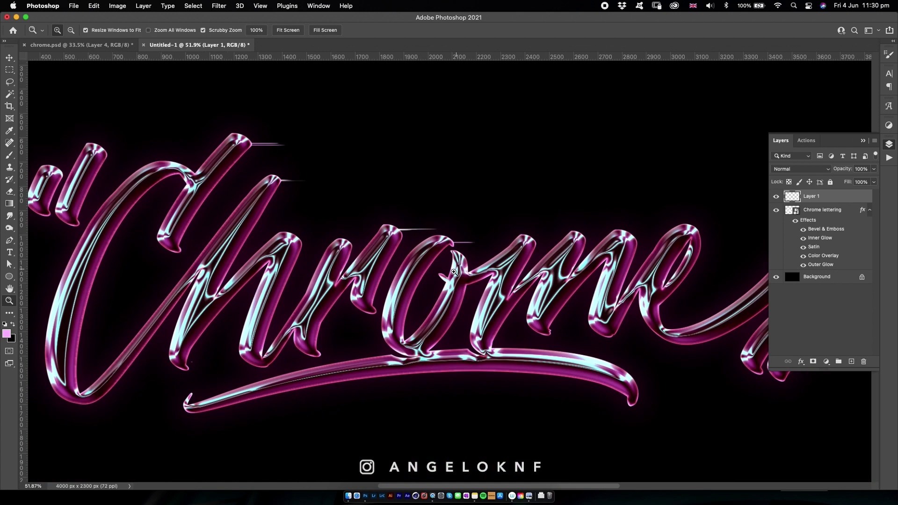
pyautogui.moveTo(574, 360); pyautogui.dragTo(606, 359)
pyautogui.moveTo(725, 215)
pyautogui.mouseDown()
pyautogui.moveTo(767, 216)
pyautogui.moveTo(756, 226)
pyautogui.mouseUp()
pyautogui.moveTo(211, 230); pyautogui.dragTo(236, 231)
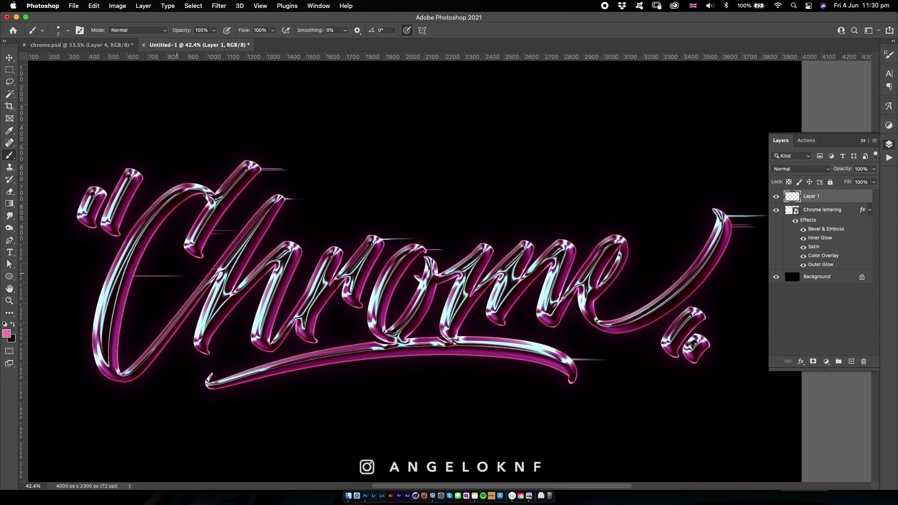
pyautogui.moveTo(197, 265); pyautogui.dragTo(140, 264)
pyautogui.moveTo(119, 336); pyautogui.dragTo(148, 336)
pyautogui.moveTo(262, 322); pyautogui.dragTo(230, 322)
# Sample pink tones from the o, r and e, and paint a streak left of the period.
pyautogui.keyDown('alt'); pyautogui.click(310, 366); pyautogui.keyUp('alt')
pyautogui.keyDown('alt'); pyautogui.click(316, 316); pyautogui.keyUp('alt')
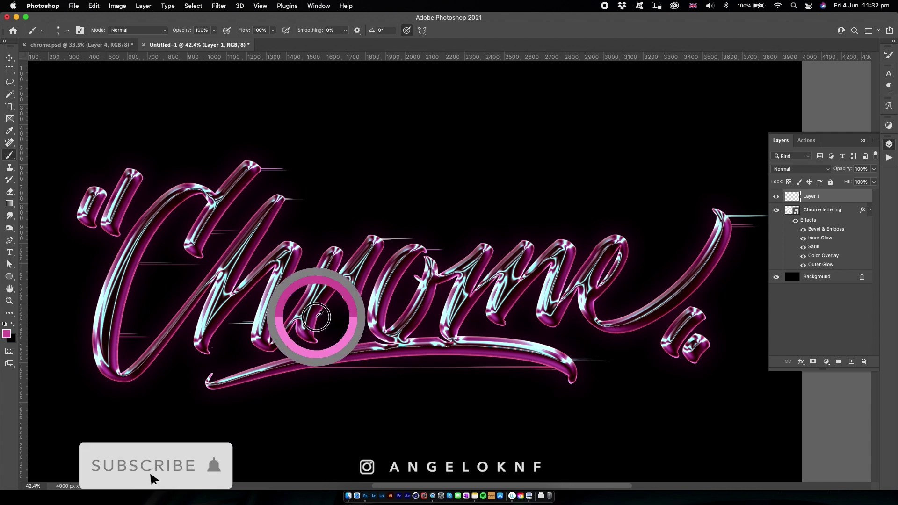
pyautogui.keyDown('alt'); pyautogui.click(505, 315); pyautogui.keyUp('alt')
pyautogui.keyDown('alt'); pyautogui.click(594, 300); pyautogui.keyUp('alt')
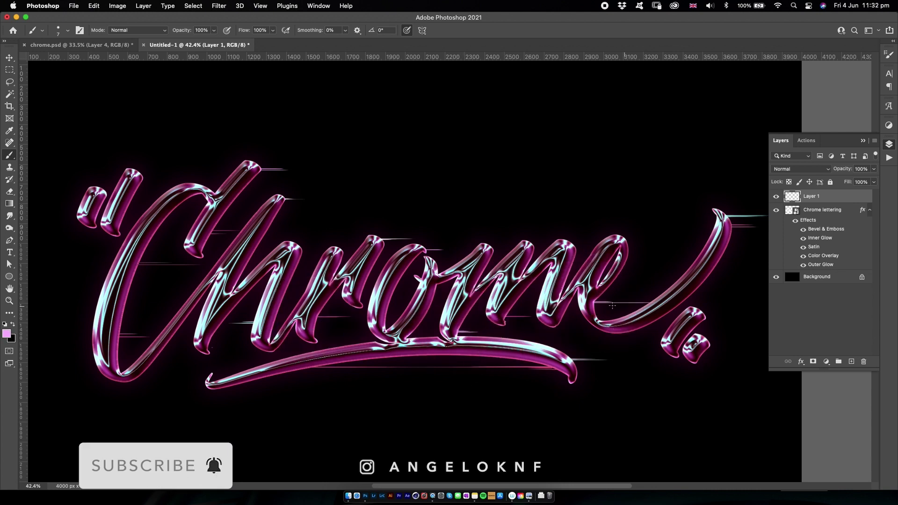
pyautogui.keyDown('alt'); pyautogui.click(703, 351); pyautogui.keyUp('alt')
pyautogui.moveTo(672, 345); pyautogui.dragTo(613, 345)
# Add streaks left of the opening quote and across the C's top, middle and bottom, then zoom out.
pyautogui.hscroll(-2, 109, 220)
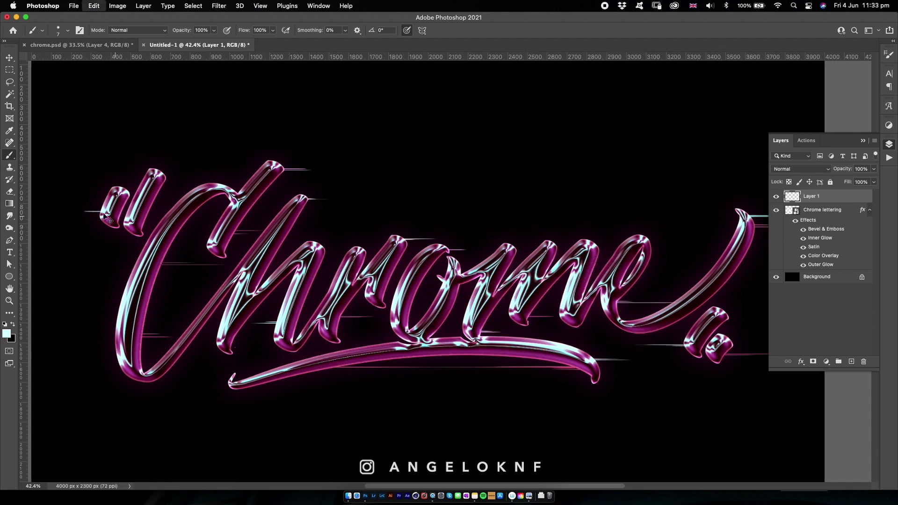
pyautogui.moveTo(106, 212); pyautogui.dragTo(70, 212)
pyautogui.moveTo(202, 173); pyautogui.dragTo(161, 173)
pyautogui.moveTo(121, 308); pyautogui.dragTo(77, 309)
pyautogui.keyDown('alt'); pyautogui.click(154, 380); pyautogui.keyUp('alt')
pyautogui.moveTo(216, 379); pyautogui.dragTo(158, 379)
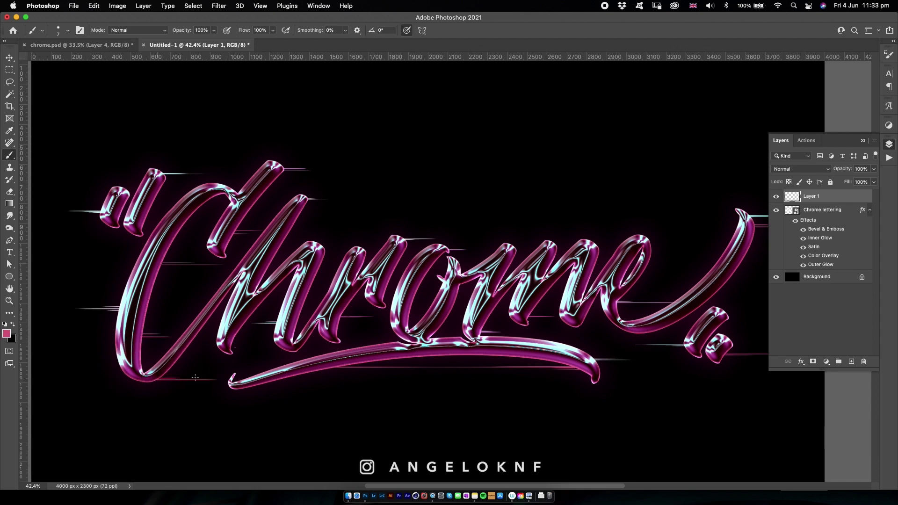
pyautogui.keyDown('alt'); pyautogui.click(549, 243); pyautogui.keyUp('alt')
pyautogui.press('z')
pyautogui.moveTo(561, 241); pyautogui.dragTo(471, 303)
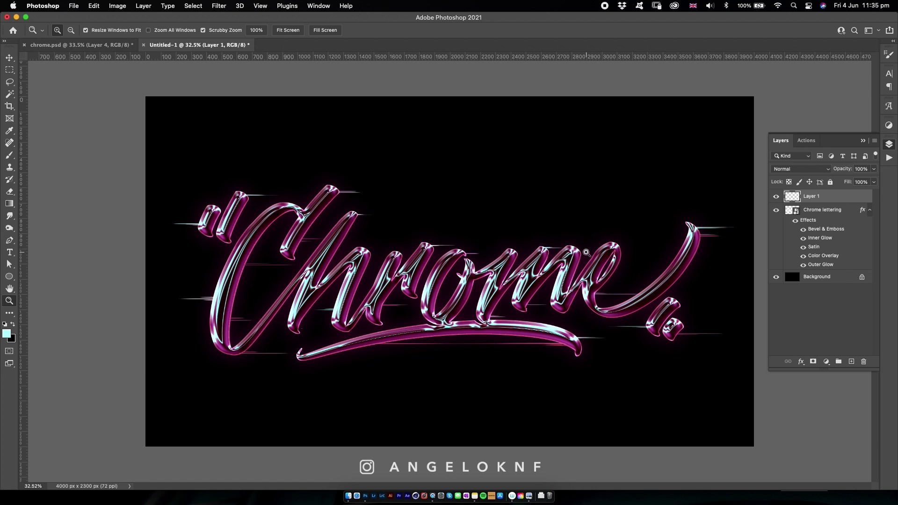
# Give Layer 1 a pink Outer Glow and move it below the Chrome lettering layer.
pyautogui.rightClick(830, 201)
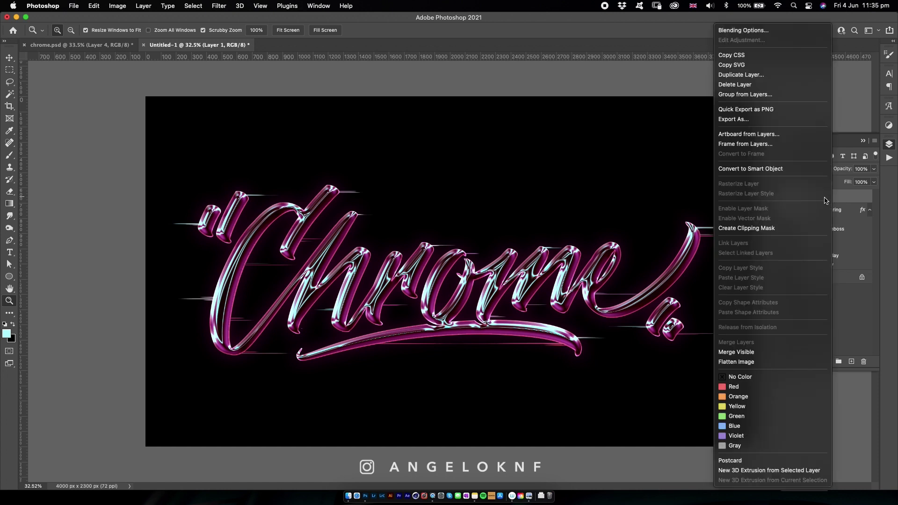
pyautogui.click(754, 31)
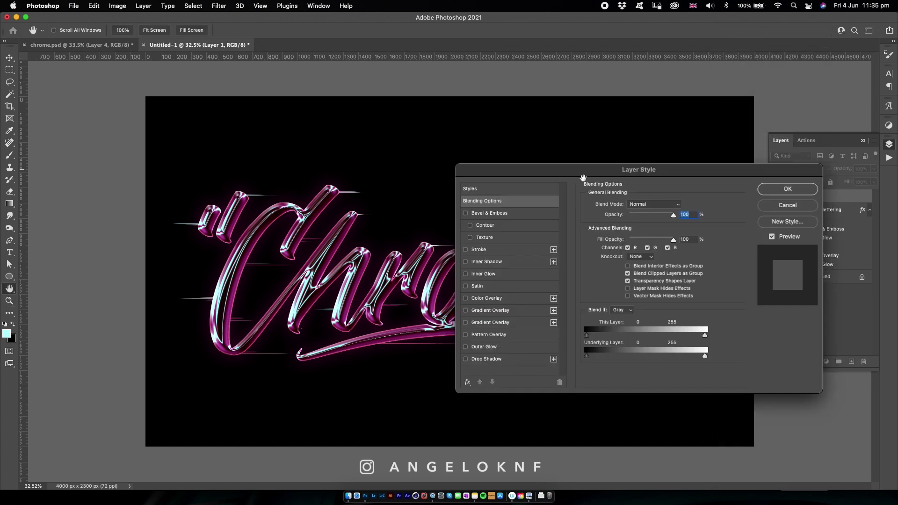
pyautogui.click(520, 353)
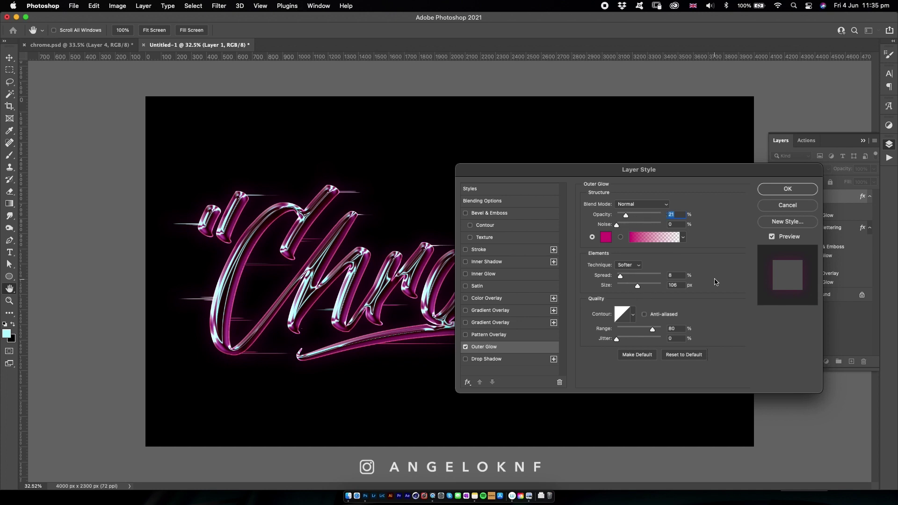
pyautogui.press('Return')
pyautogui.moveTo(823, 196); pyautogui.dragTo(837, 281)
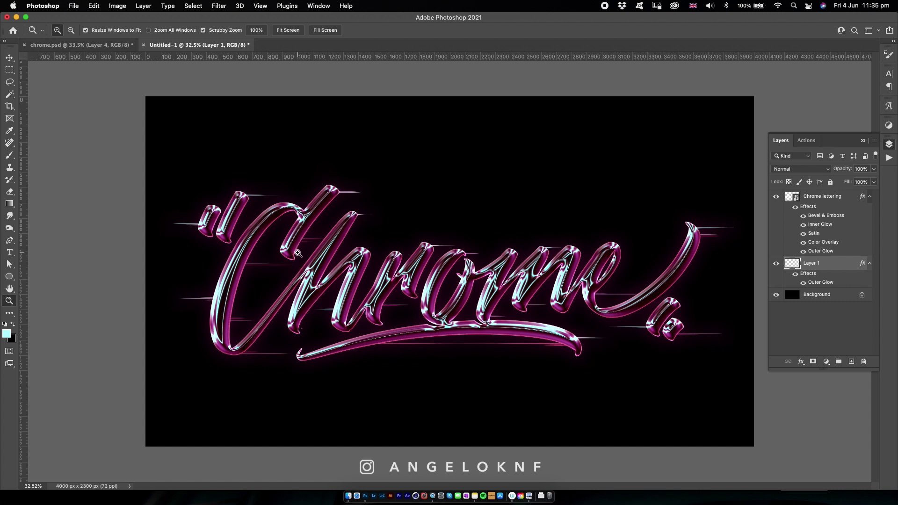
# Add a new layer above Background and sample magenta from the lettering.
pyautogui.click(841, 299)
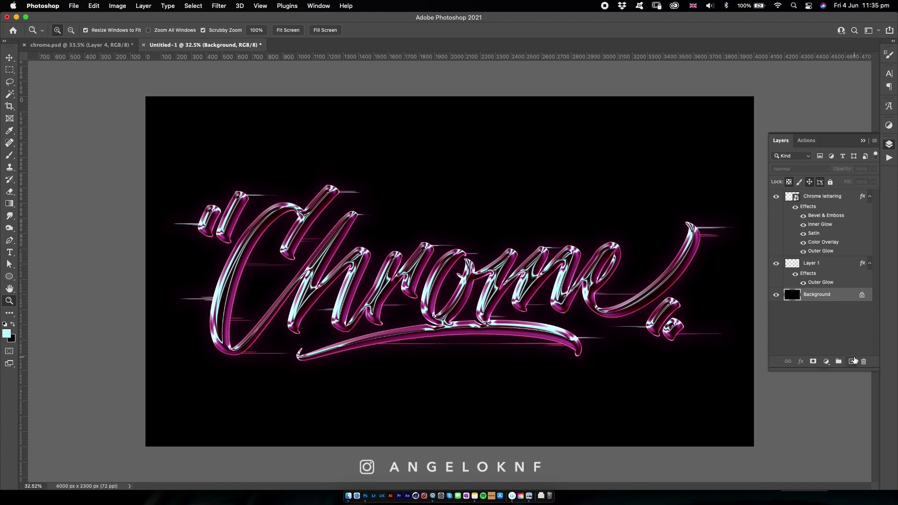
pyautogui.click(852, 361)
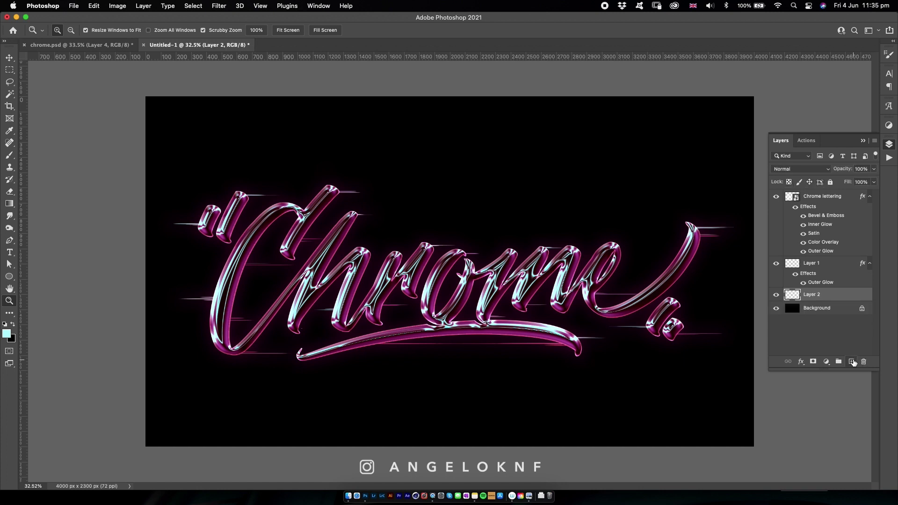
pyautogui.click(8, 204)
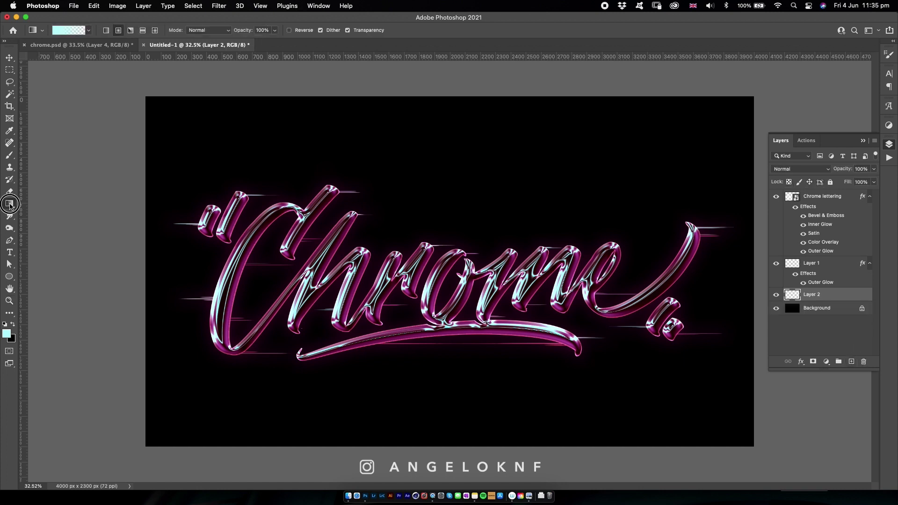
pyautogui.click(9, 131)
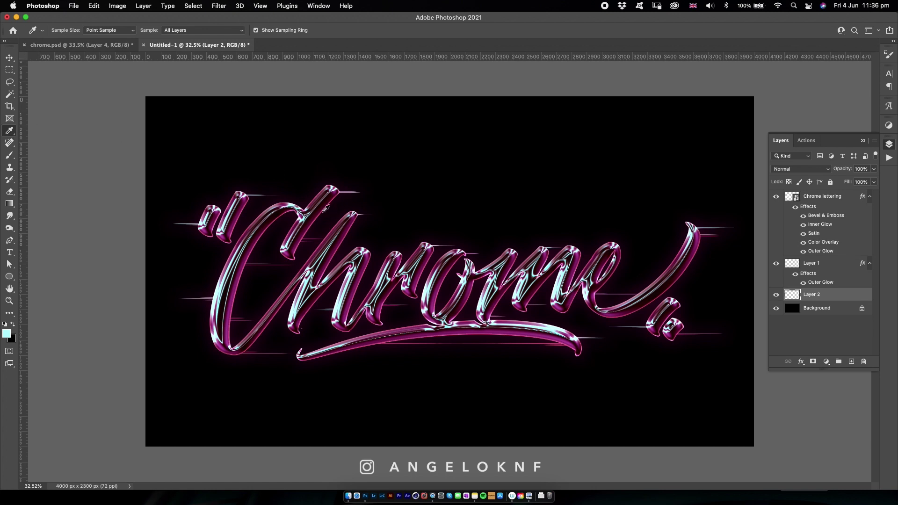
pyautogui.click(320, 212)
pyautogui.press('g')
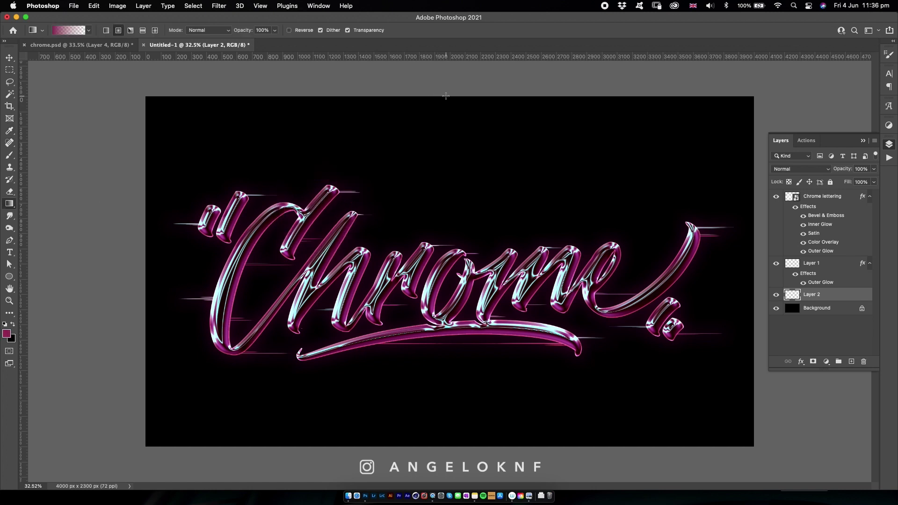
# Draw linear magenta gradients from the top and bottom edges and set layer opacity to 33%.
pyautogui.click(106, 31)
pyautogui.moveTo(443, 96); pyautogui.dragTo(461, 177)
pyautogui.moveTo(461, 177); pyautogui.dragTo(461, 177)
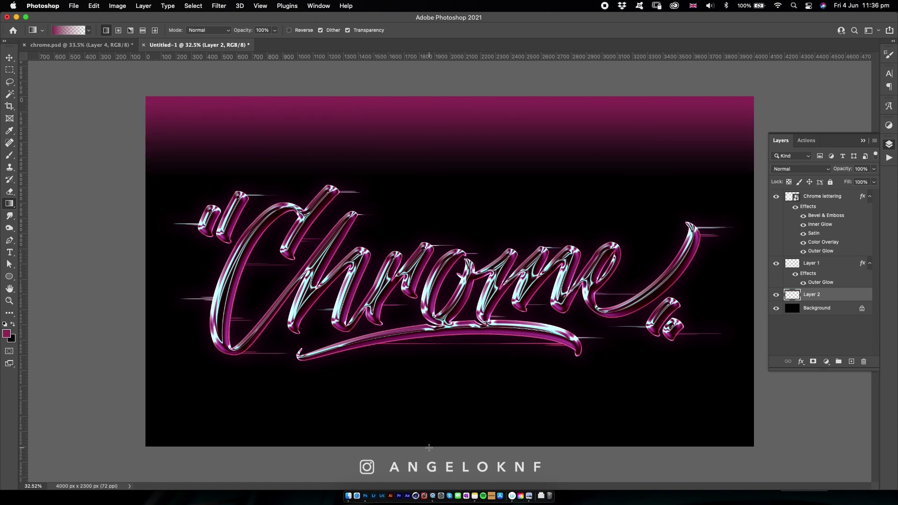
pyautogui.moveTo(429, 446); pyautogui.dragTo(432, 359)
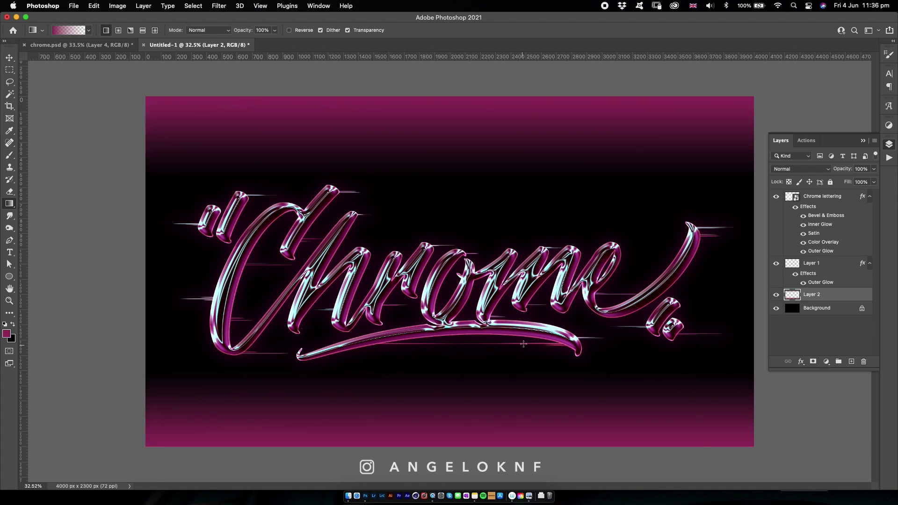
pyautogui.click(873, 170)
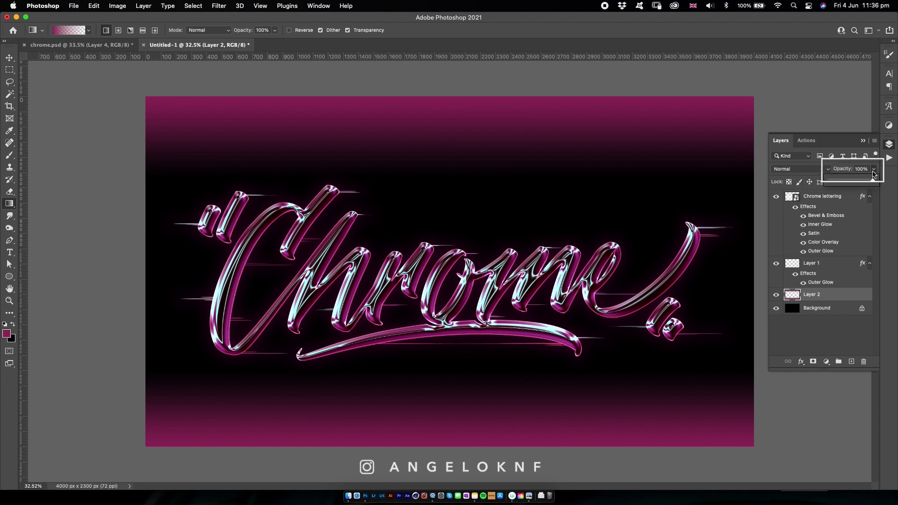
pyautogui.click(851, 183)
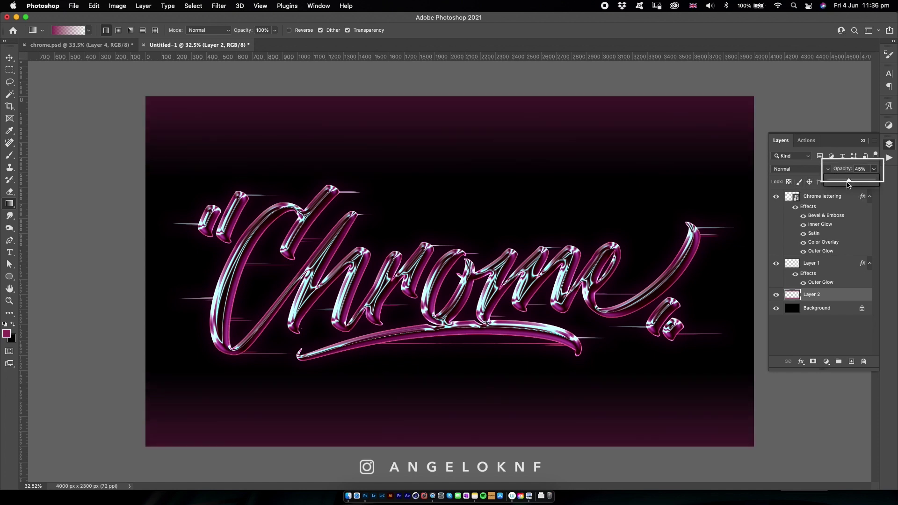
pyautogui.moveTo(849, 184); pyautogui.dragTo(843, 184)
pyautogui.click(874, 172)
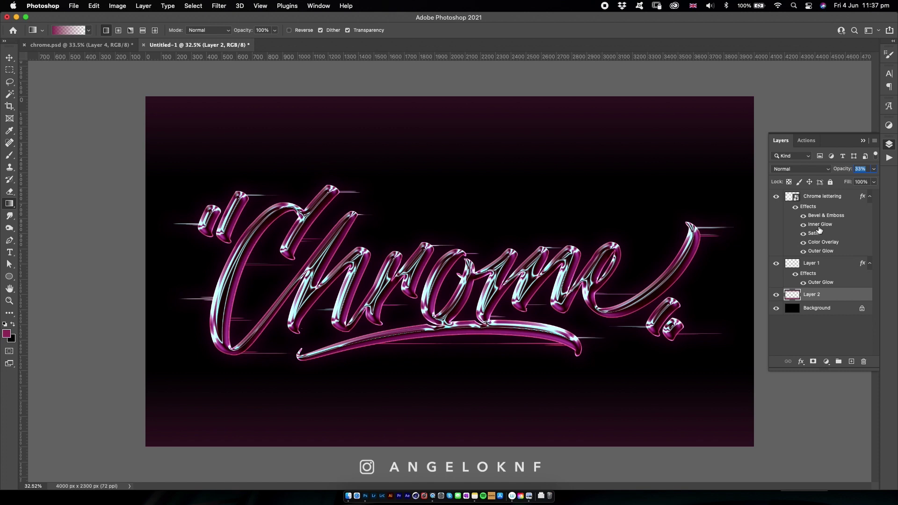
# Add a Hue/Saturation layer at the top of the stack with Hue set to -8.
pyautogui.click(888, 125)
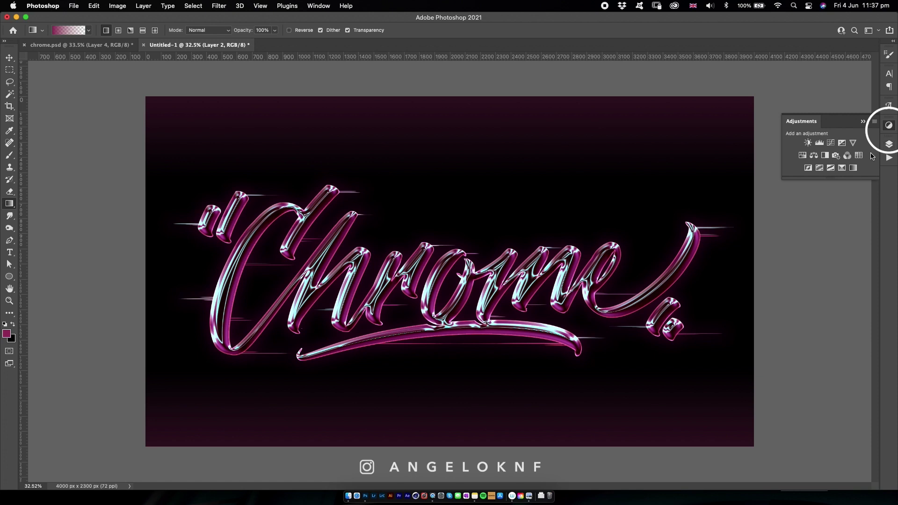
pyautogui.click(802, 156)
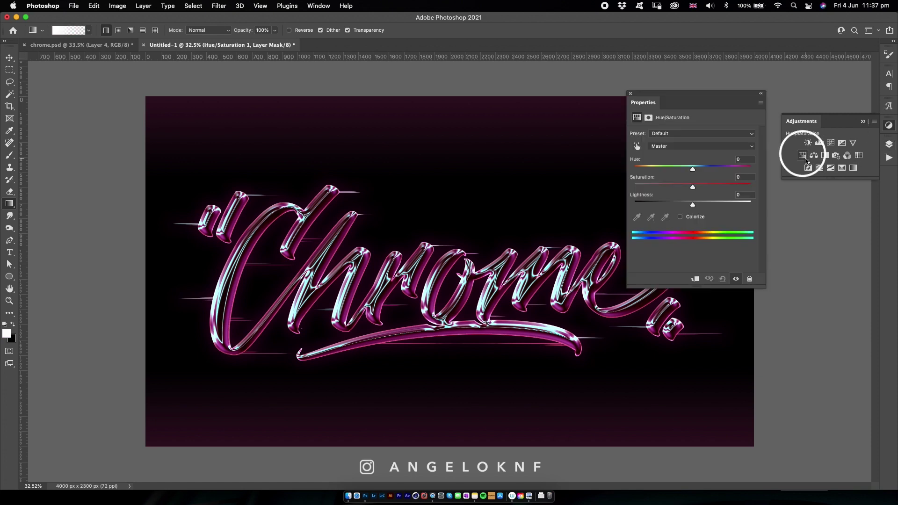
pyautogui.click(888, 144)
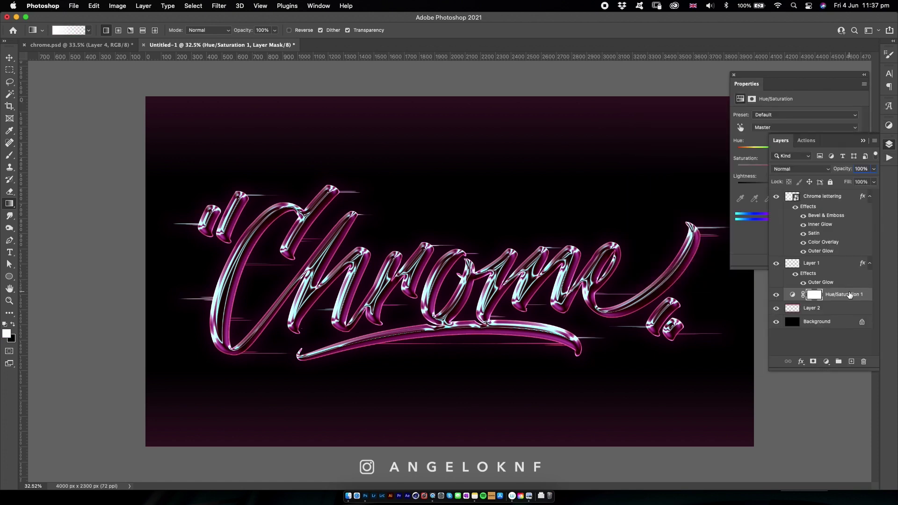
pyautogui.moveTo(849, 294); pyautogui.dragTo(839, 193)
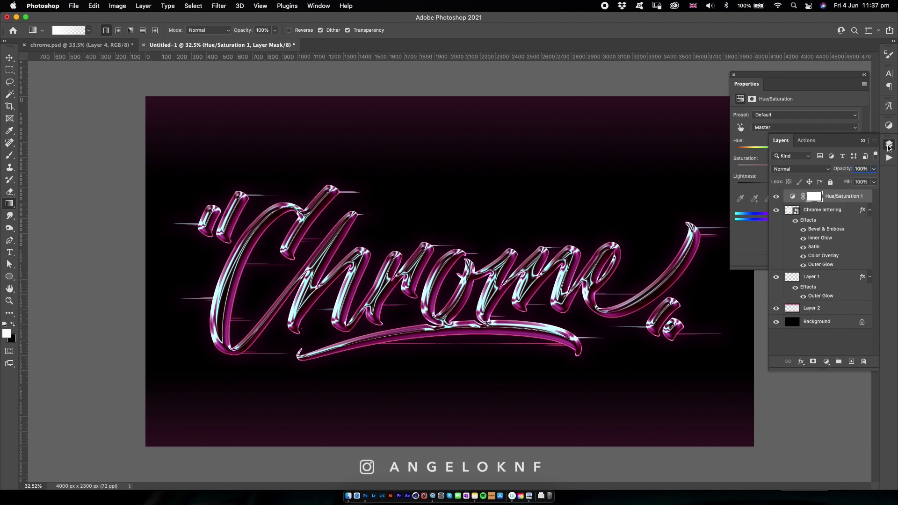
pyautogui.click(888, 145)
pyautogui.moveTo(797, 153)
pyautogui.mouseDown()
pyautogui.moveTo(741, 152)
pyautogui.moveTo(837, 147)
pyautogui.moveTo(737, 152)
pyautogui.moveTo(791, 150)
pyautogui.mouseUp()
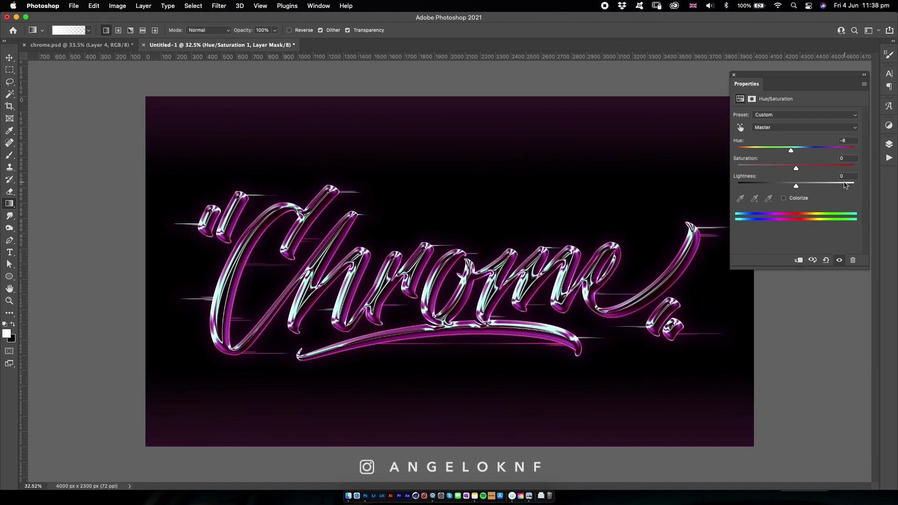
# Add a Color Lookup layer and preview the 2Strip, Bleach Bypass and Candlelight LUTs.
pyautogui.click(888, 130)
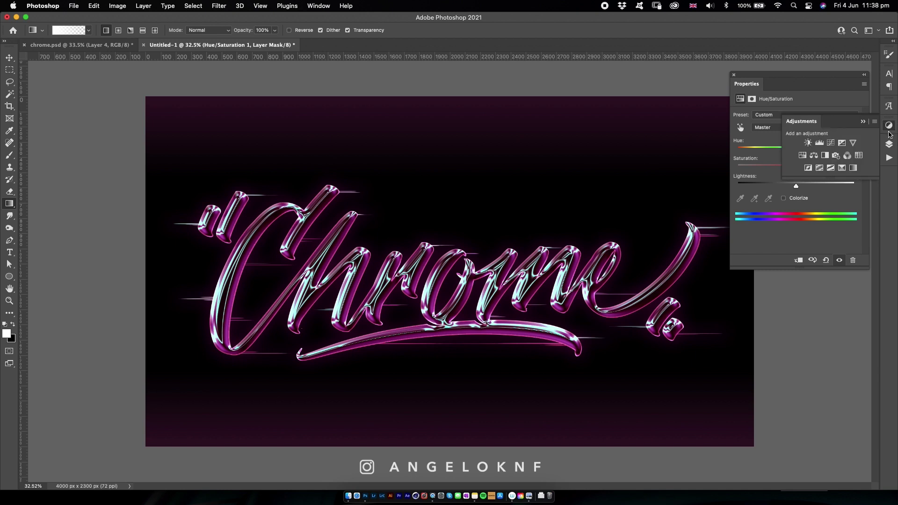
pyautogui.click(859, 156)
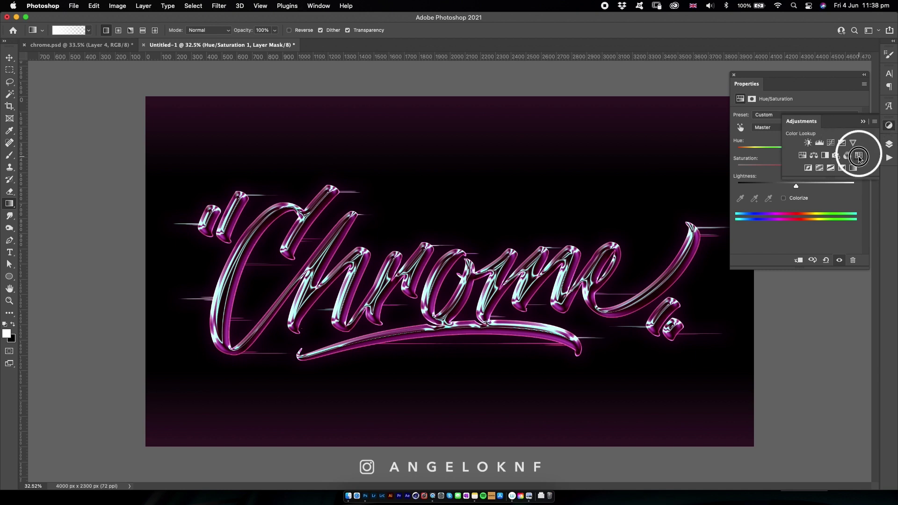
pyautogui.click(847, 135)
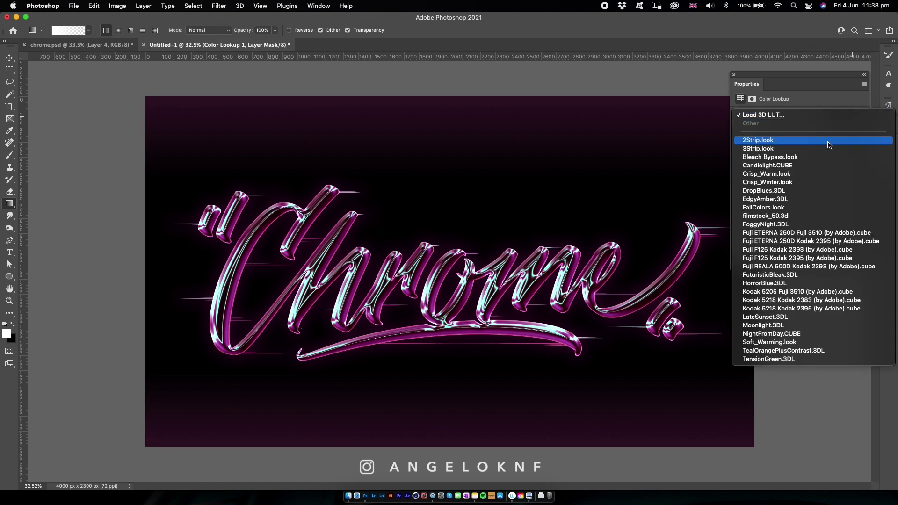
pyautogui.click(827, 141)
pyautogui.click(843, 117)
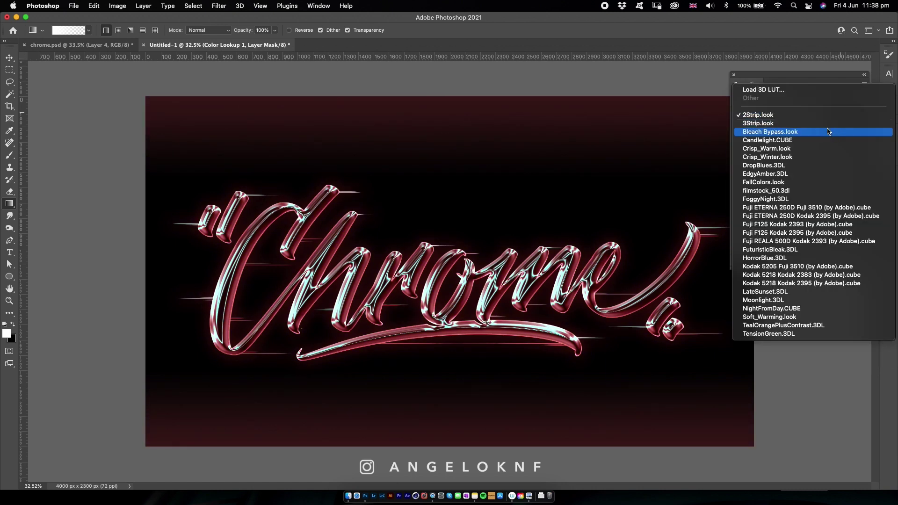
pyautogui.click(828, 131)
pyautogui.click(832, 119)
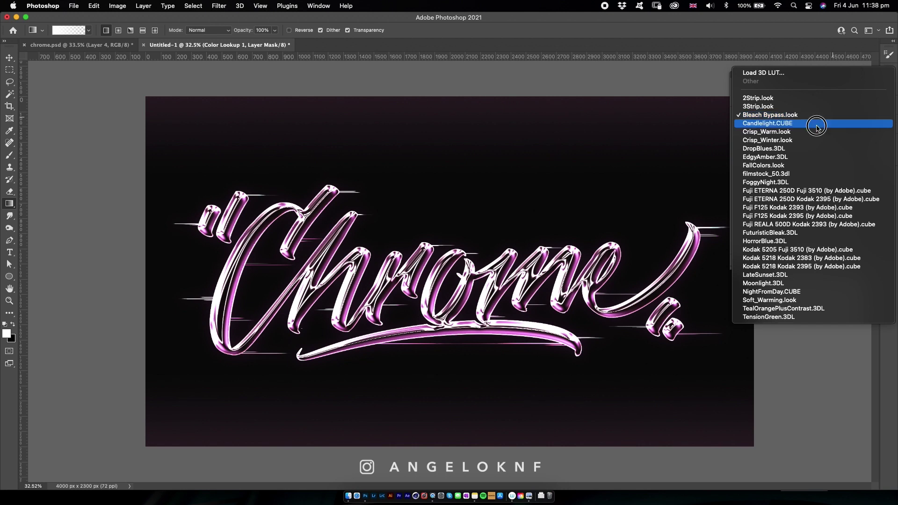
pyautogui.click(822, 123)
# Try Crisp_Warm, then settle on the Crisp_Winter.look LUT and collapse Properties.
pyautogui.click(843, 117)
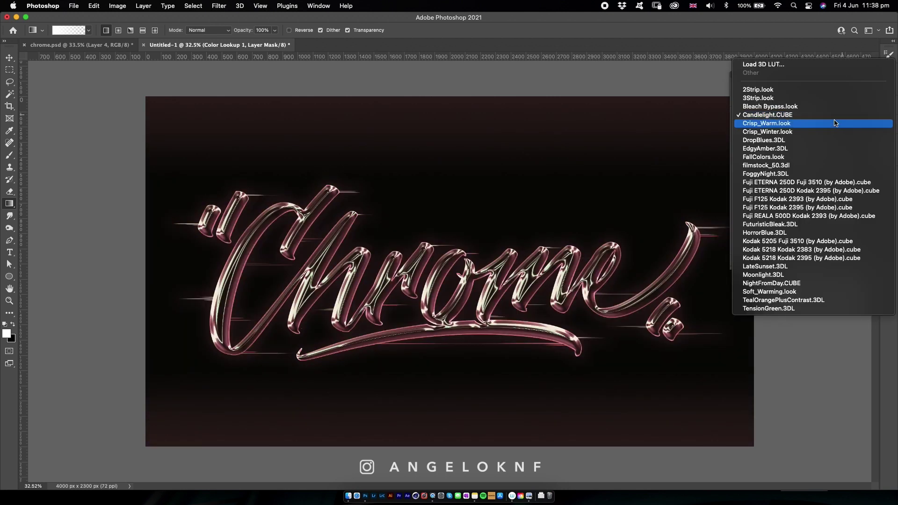
pyautogui.click(808, 125)
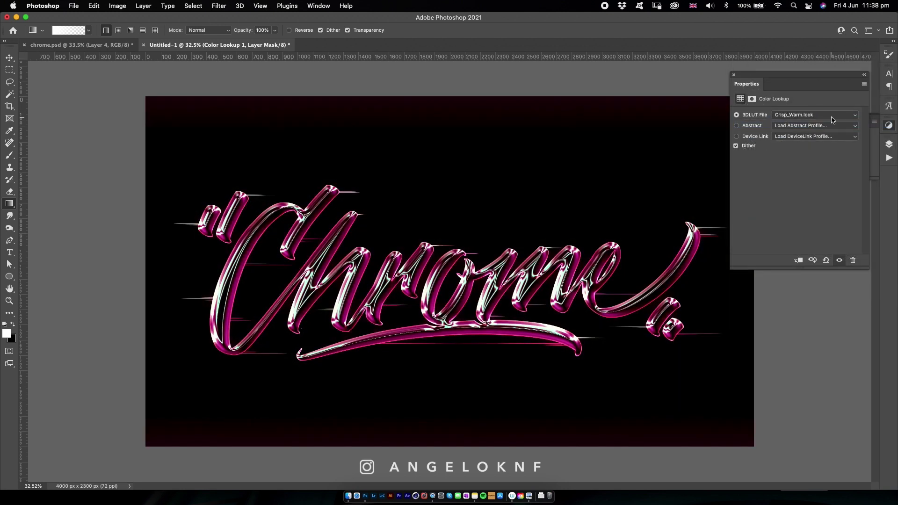
pyautogui.click(832, 119)
pyautogui.click(826, 128)
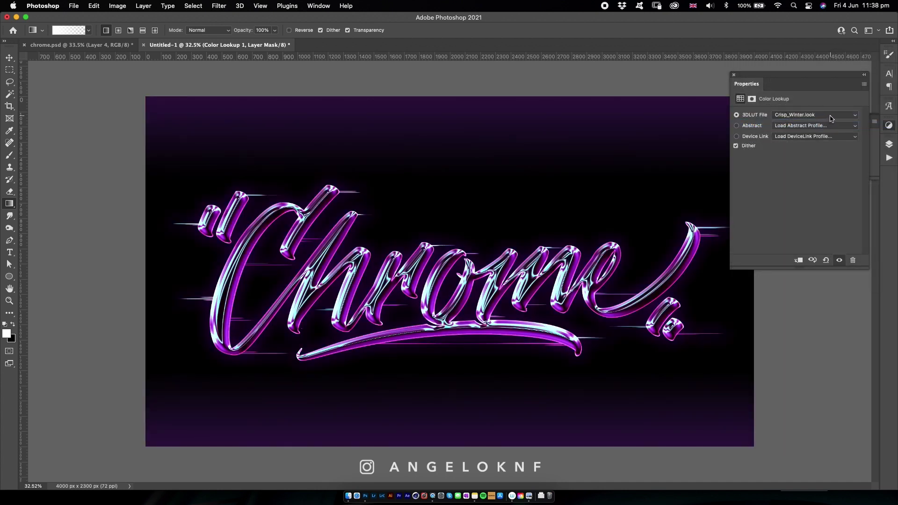
pyautogui.click(799, 259)
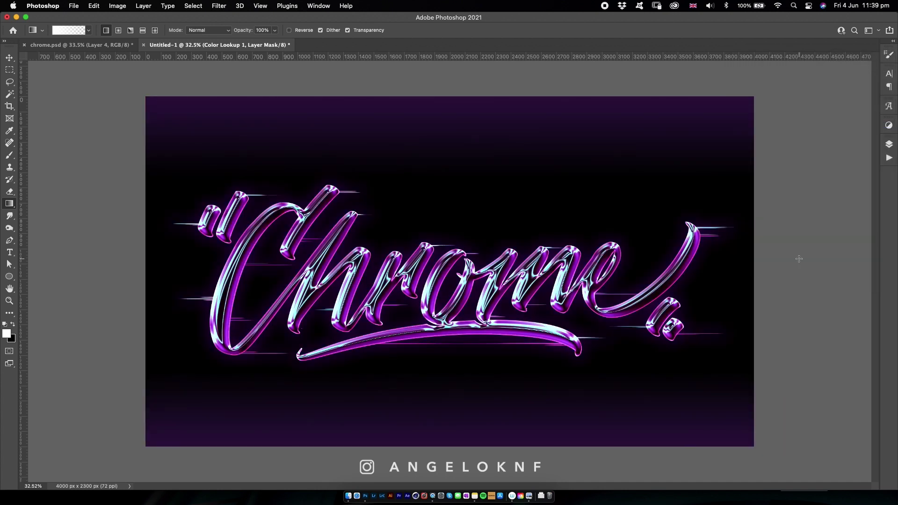